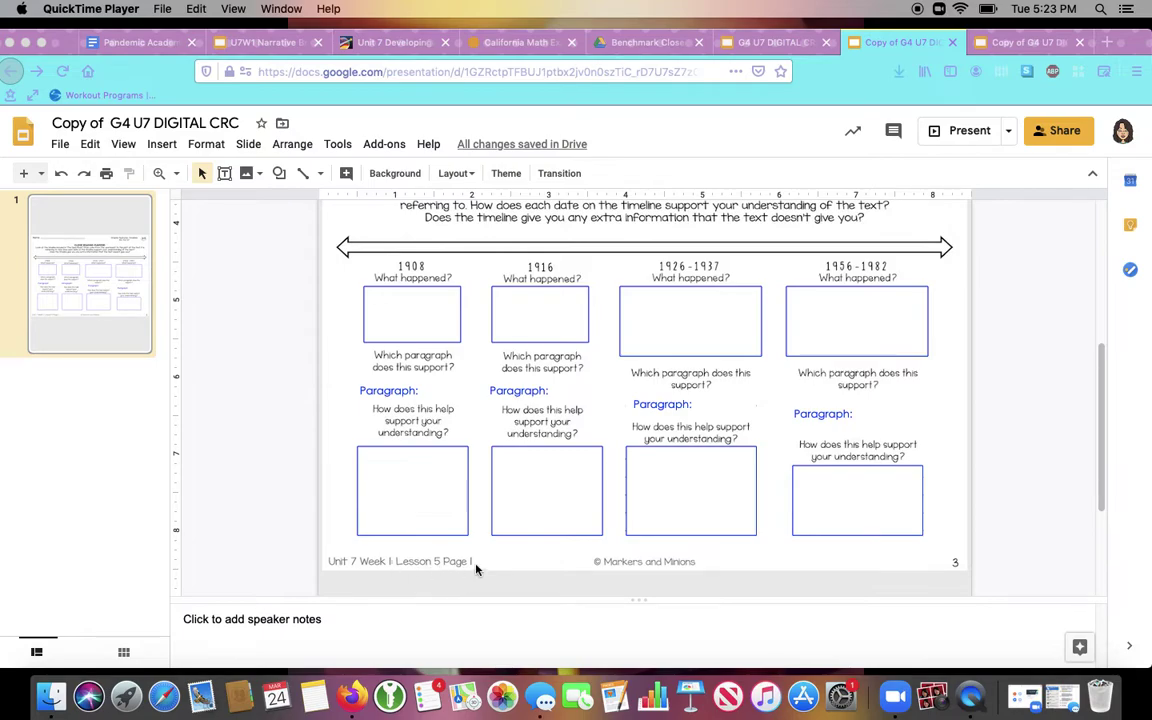
- Review the timeline worksheet, the Apply It question slide, and the timeline below "The Open Road" reading
click(996, 43)
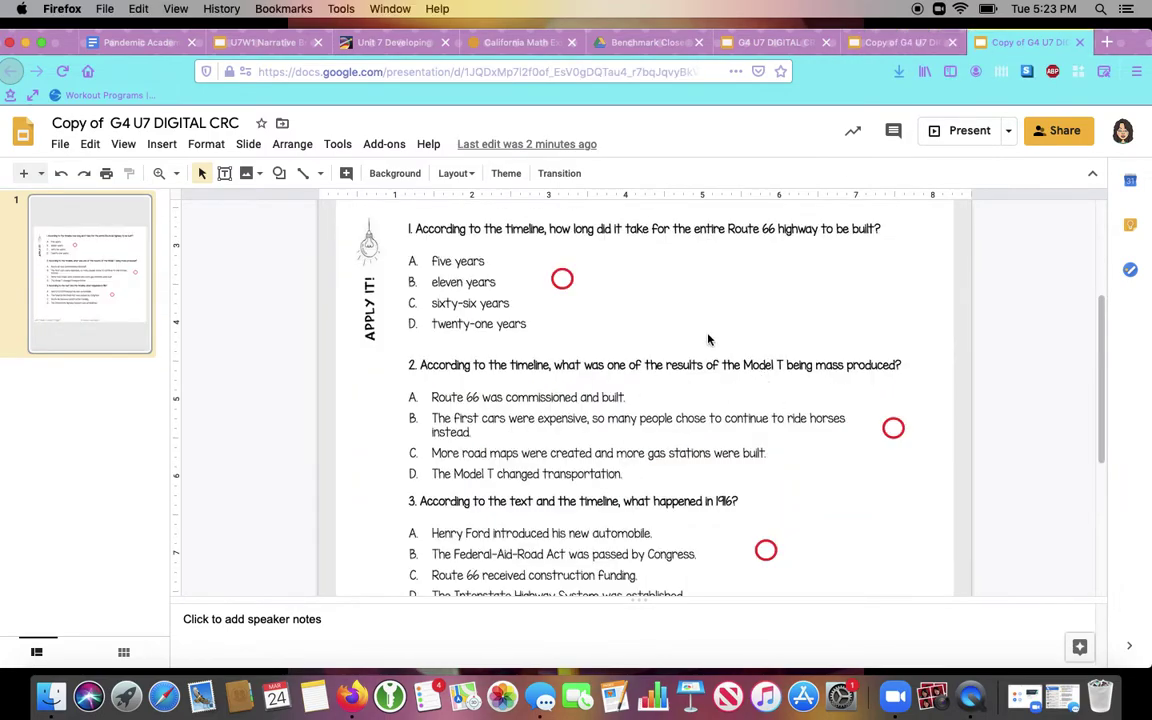
click(882, 44)
scroll(437, 584, up, 3)
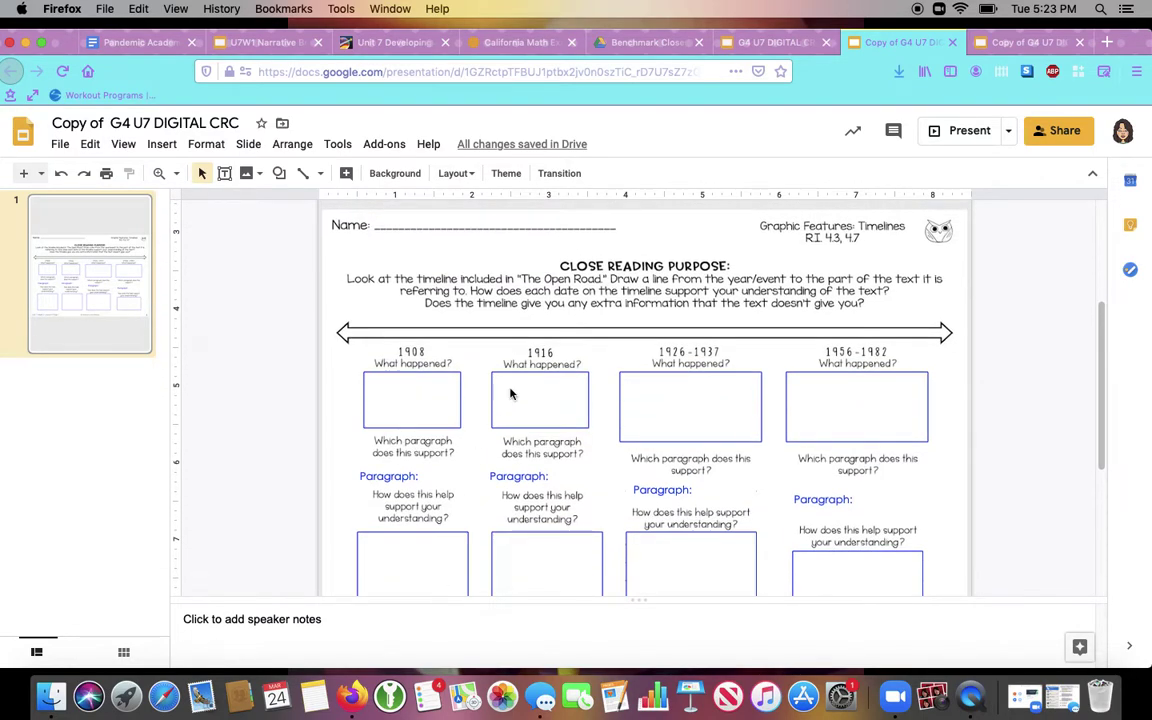
click(618, 43)
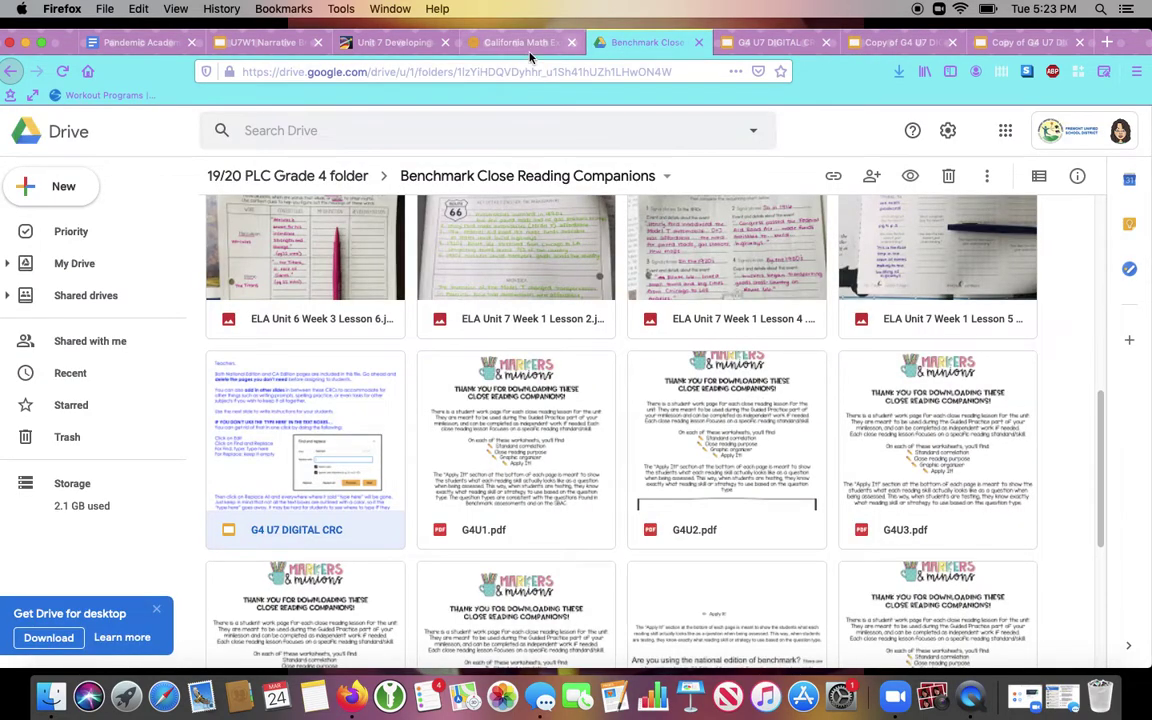
click(388, 42)
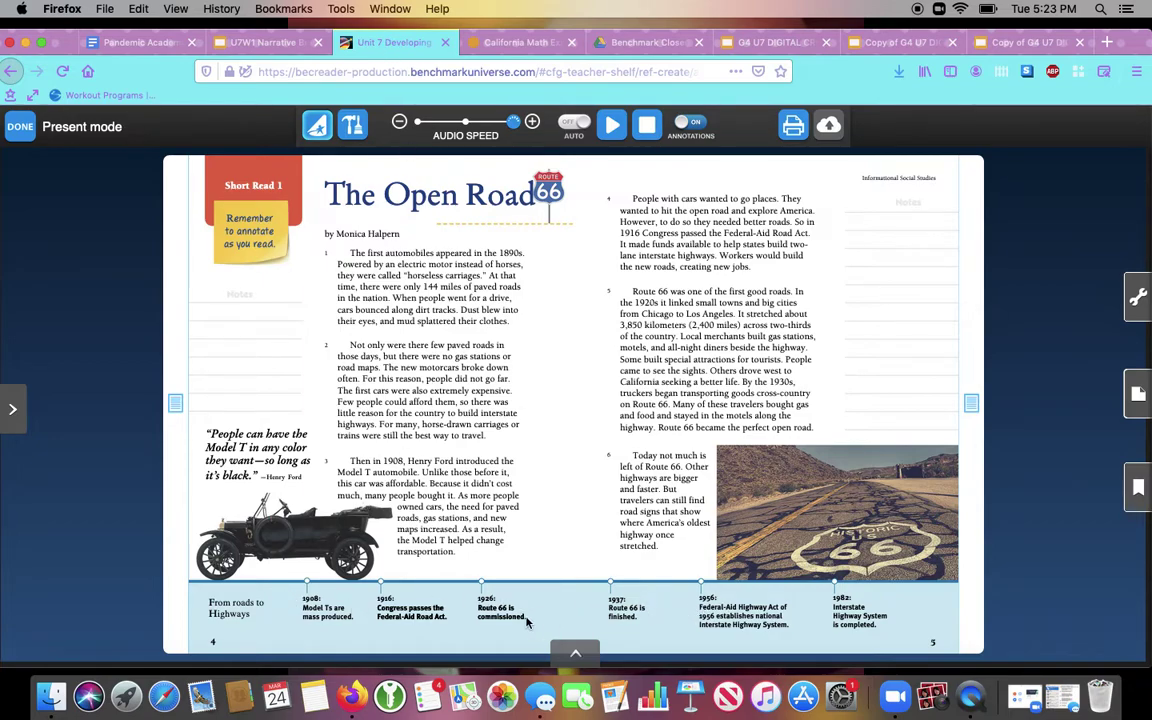
mouse_move(219, 610)
mouse_move(242, 634)
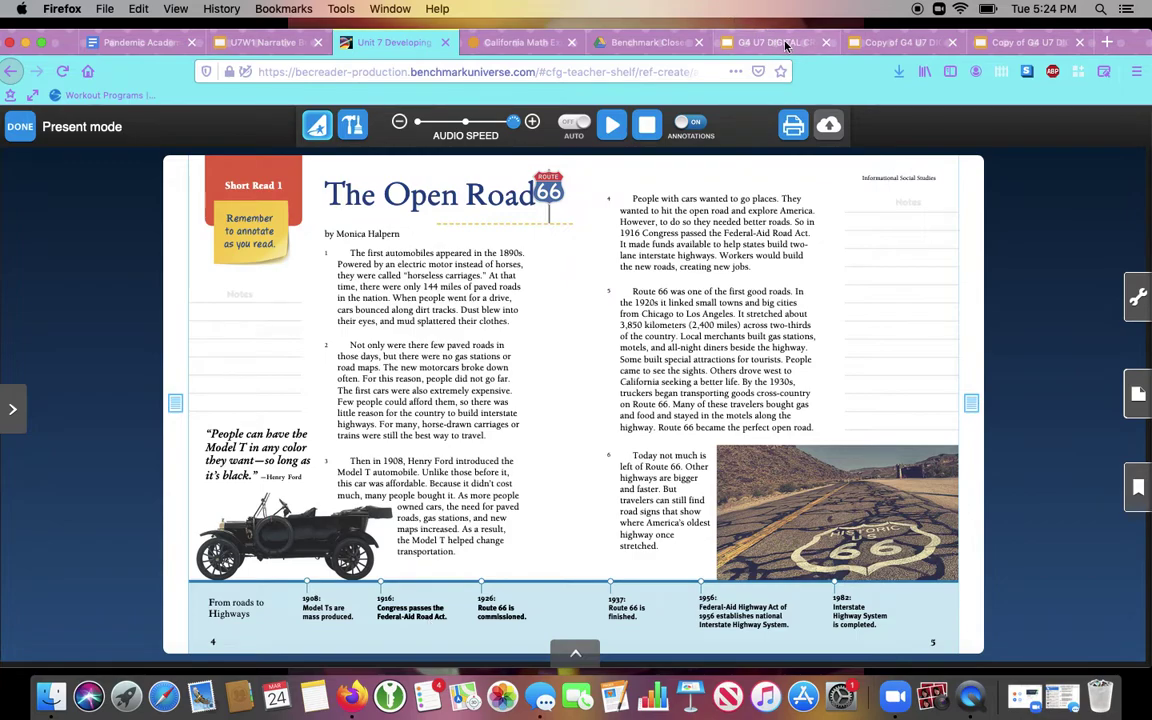
click(876, 43)
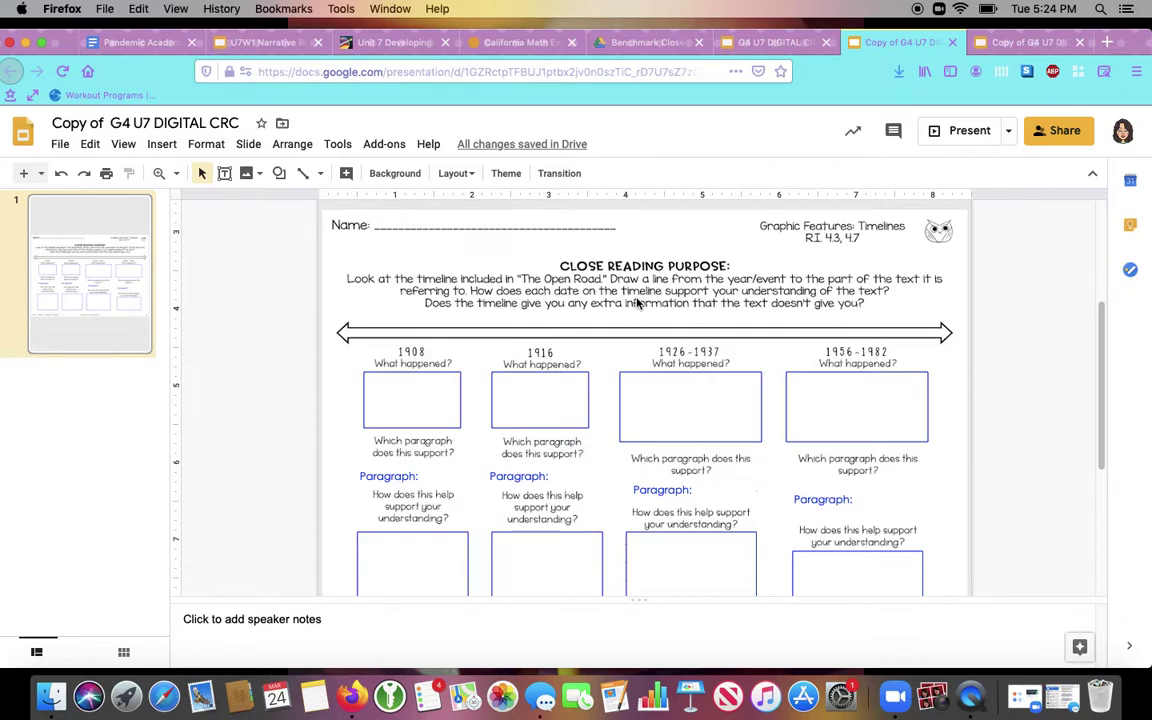
mouse_move(617, 283)
mouse_down()
mouse_move(612, 272)
mouse_move(658, 275)
mouse_move(660, 288)
mouse_move(600, 264)
mouse_up()
- Close the Benchmark Close Reading Companions Drive folder and return to "The Open Road" reading
click(645, 44)
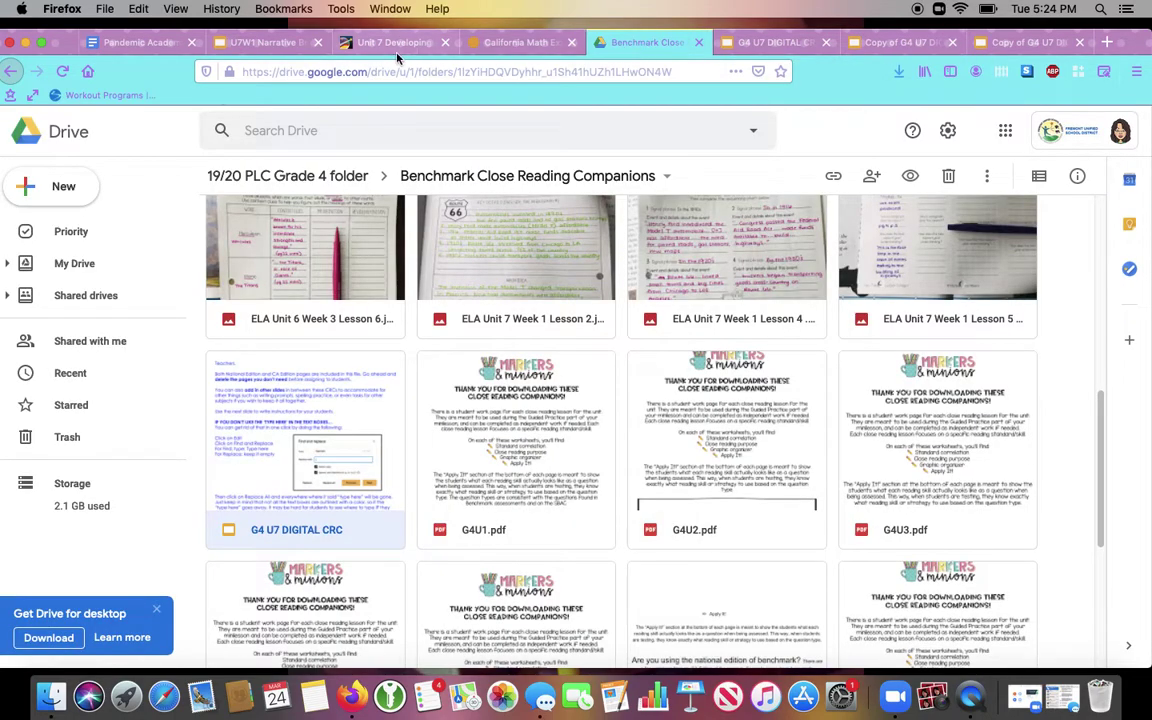
click(697, 43)
click(414, 48)
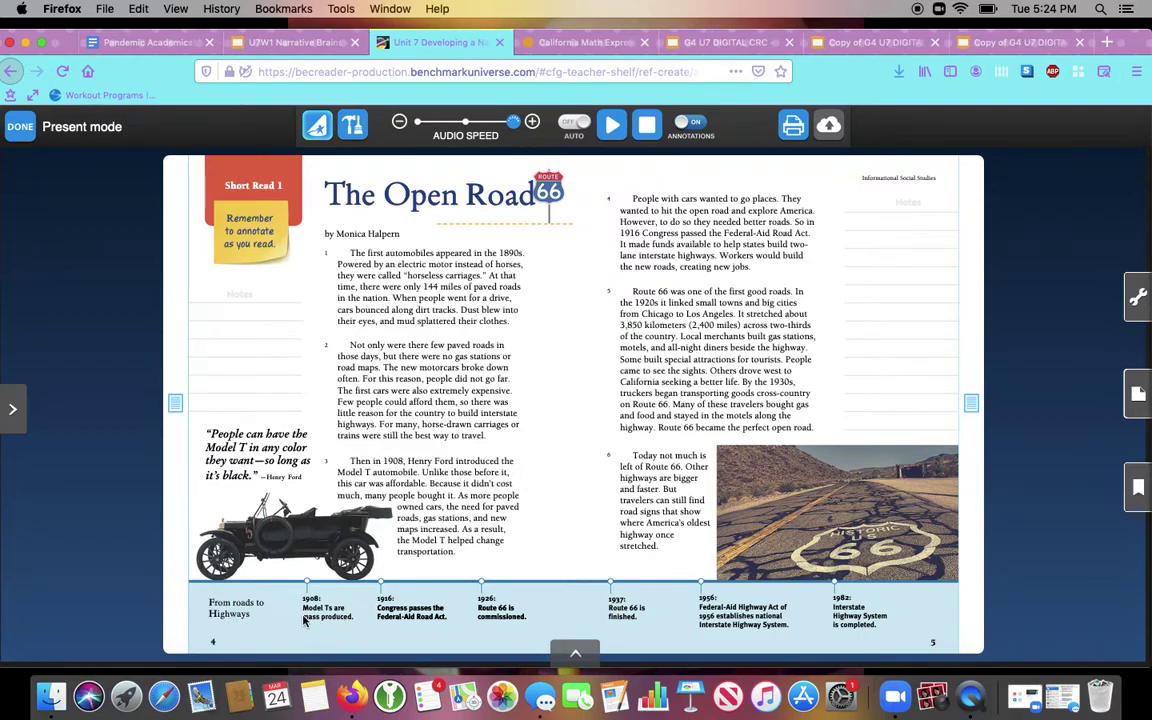
- Circle the 1908 event "Model Ts are mass produced" on the reading's timeline with a red pen
click(1138, 300)
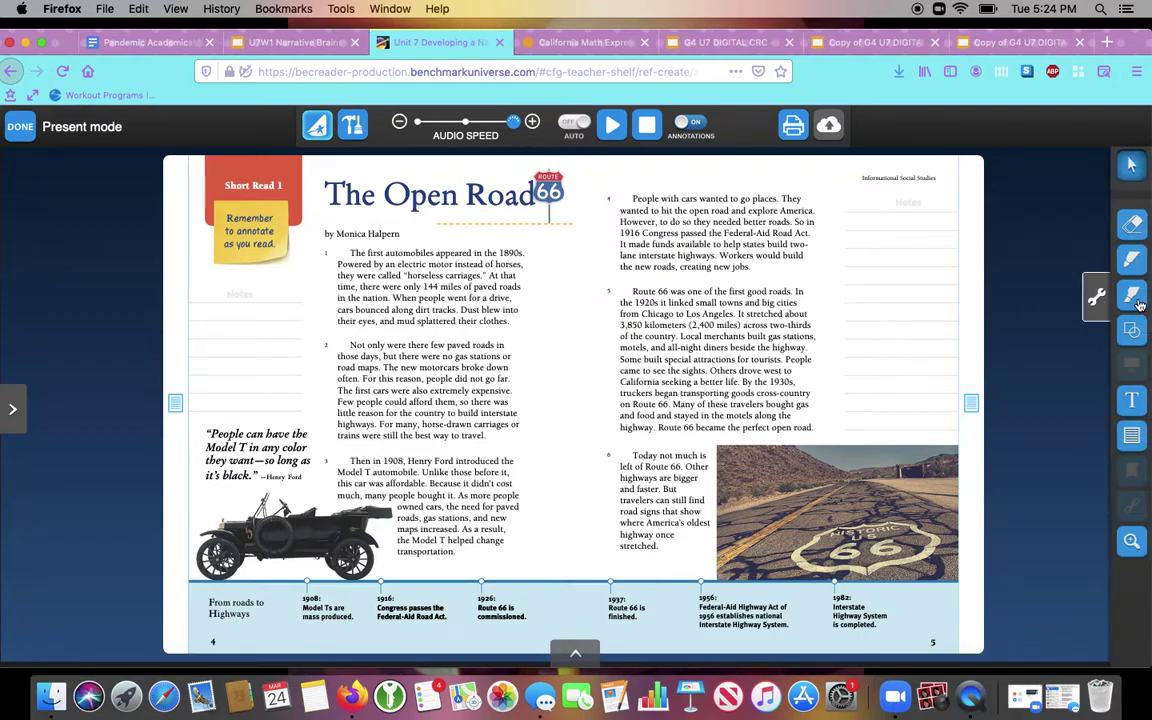
click(1134, 268)
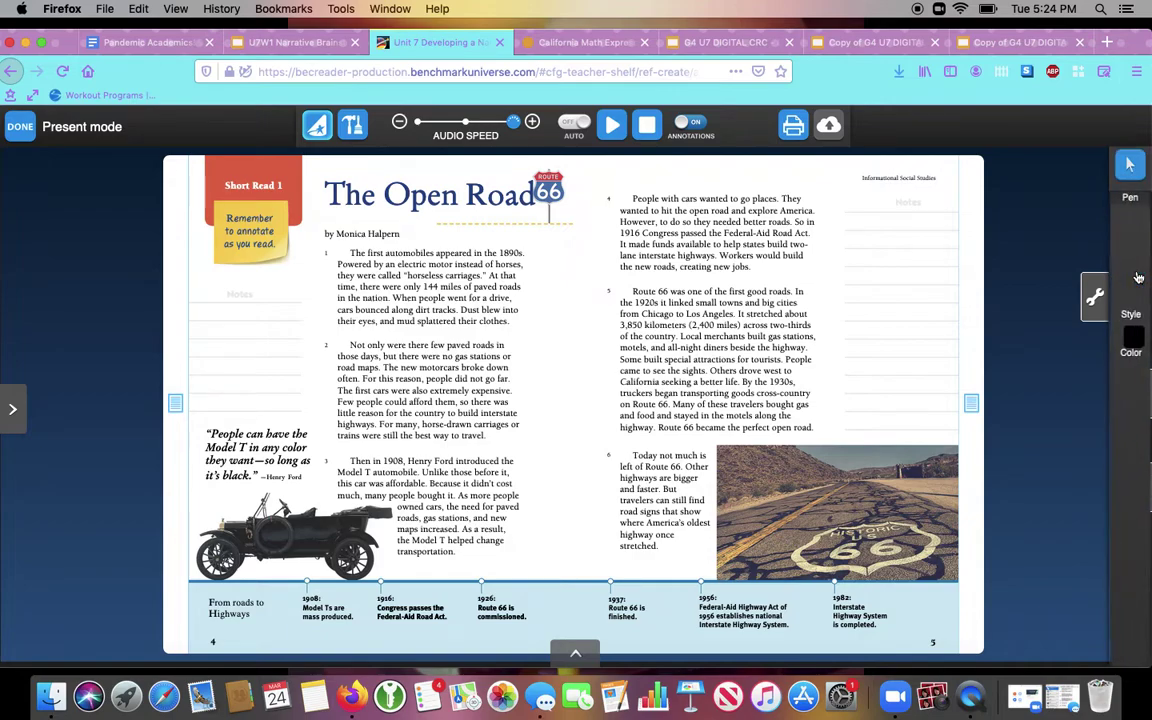
click(1137, 338)
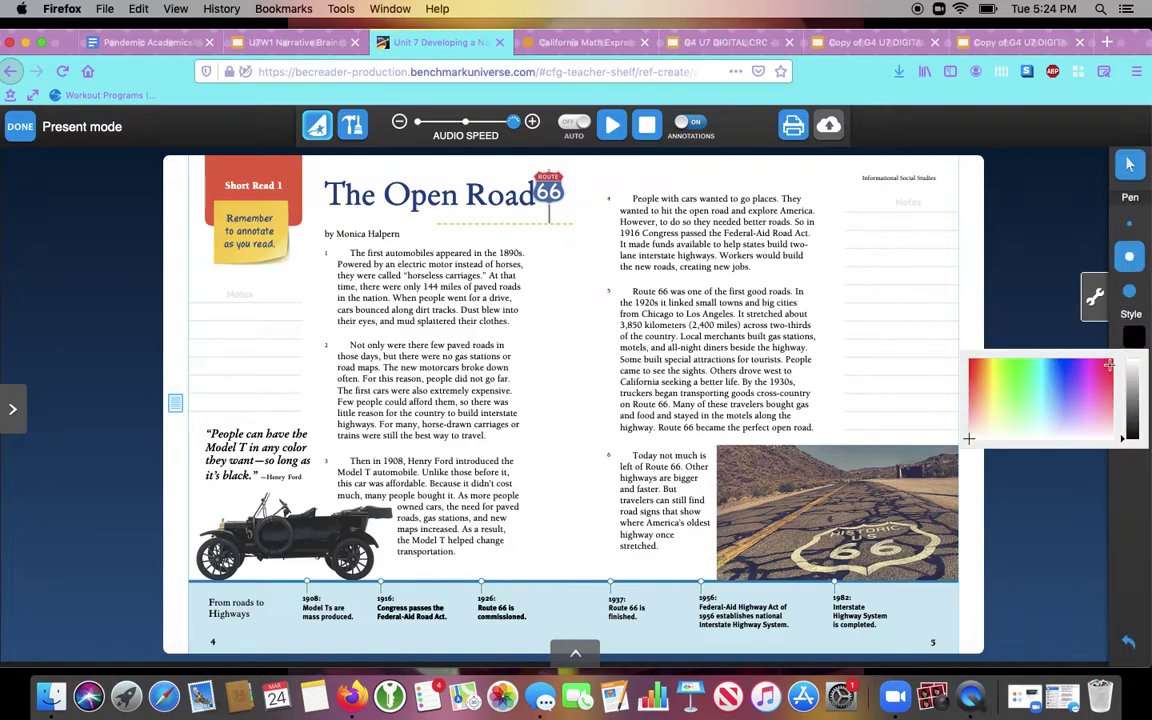
click(1109, 367)
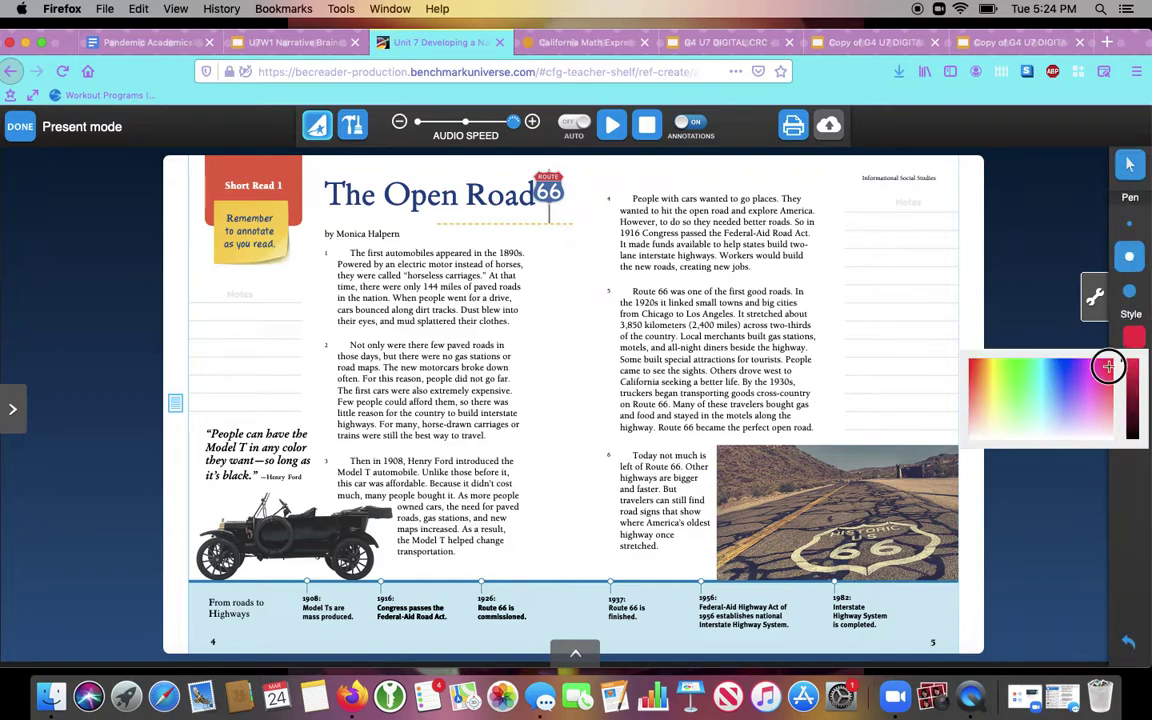
click(295, 598)
mouse_move(288, 597)
mouse_down()
mouse_move(324, 586)
mouse_move(334, 607)
mouse_move(312, 628)
mouse_move(296, 596)
mouse_up()
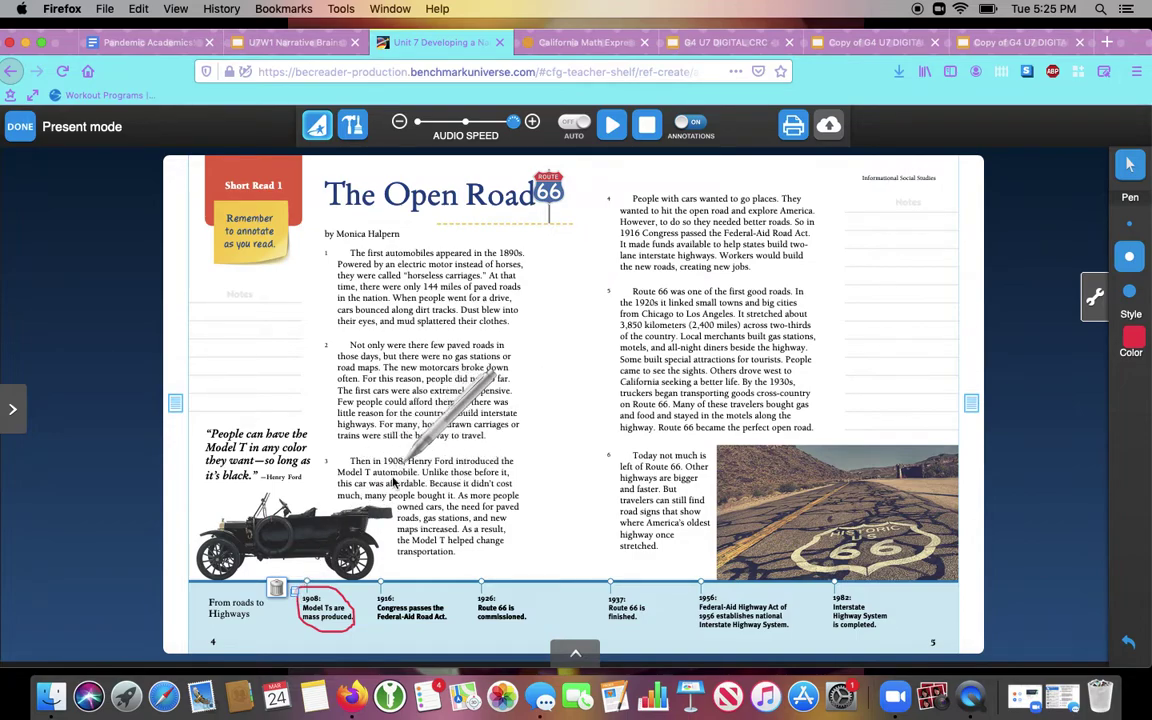
- Draw a red line from the circled 1908 event up to paragraph 3 and underline "Model T" there
click(330, 581)
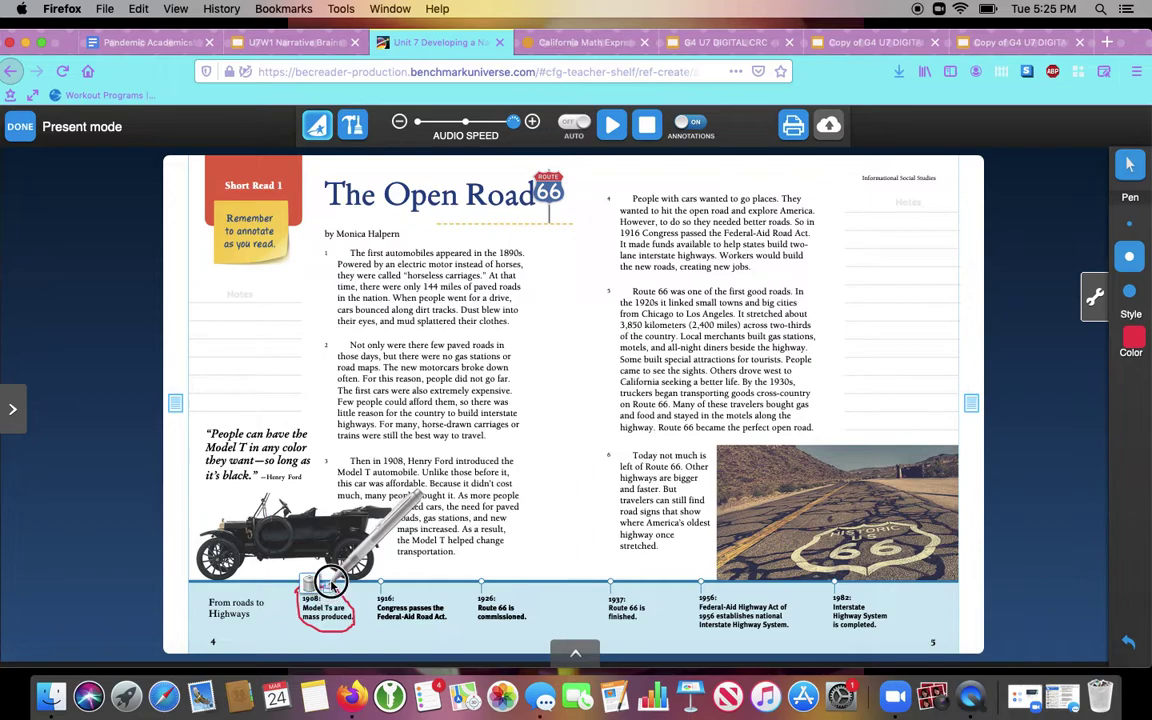
drag(330, 581, 394, 468)
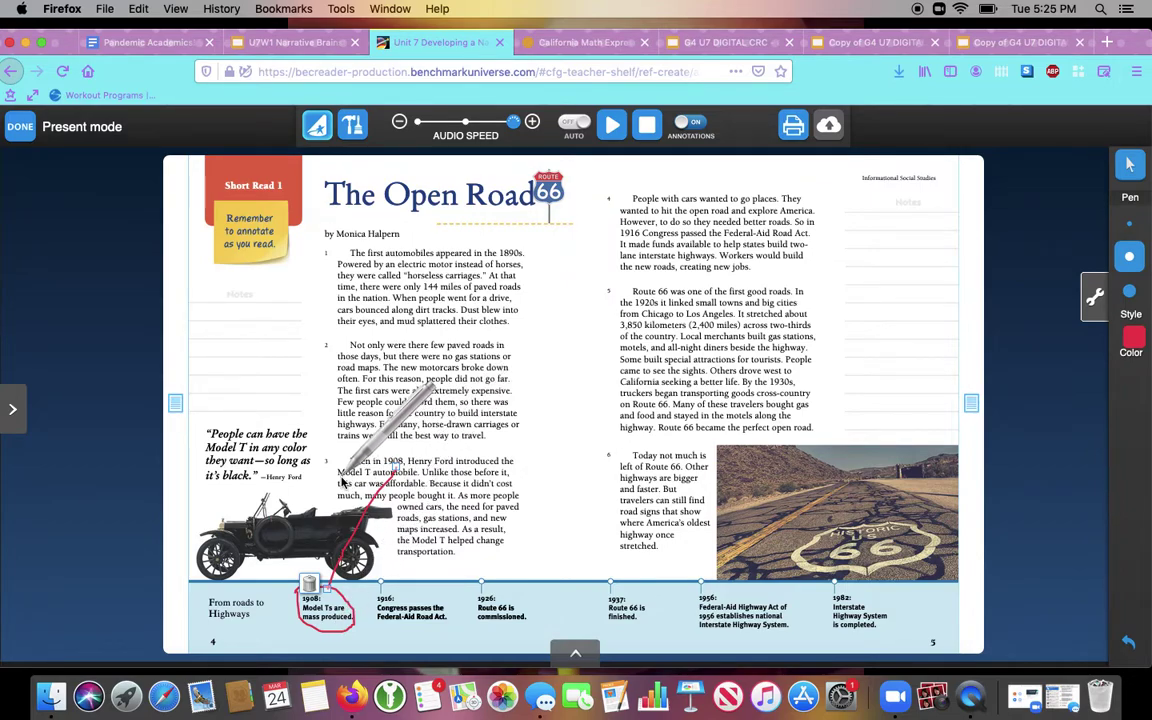
drag(343, 478, 380, 479)
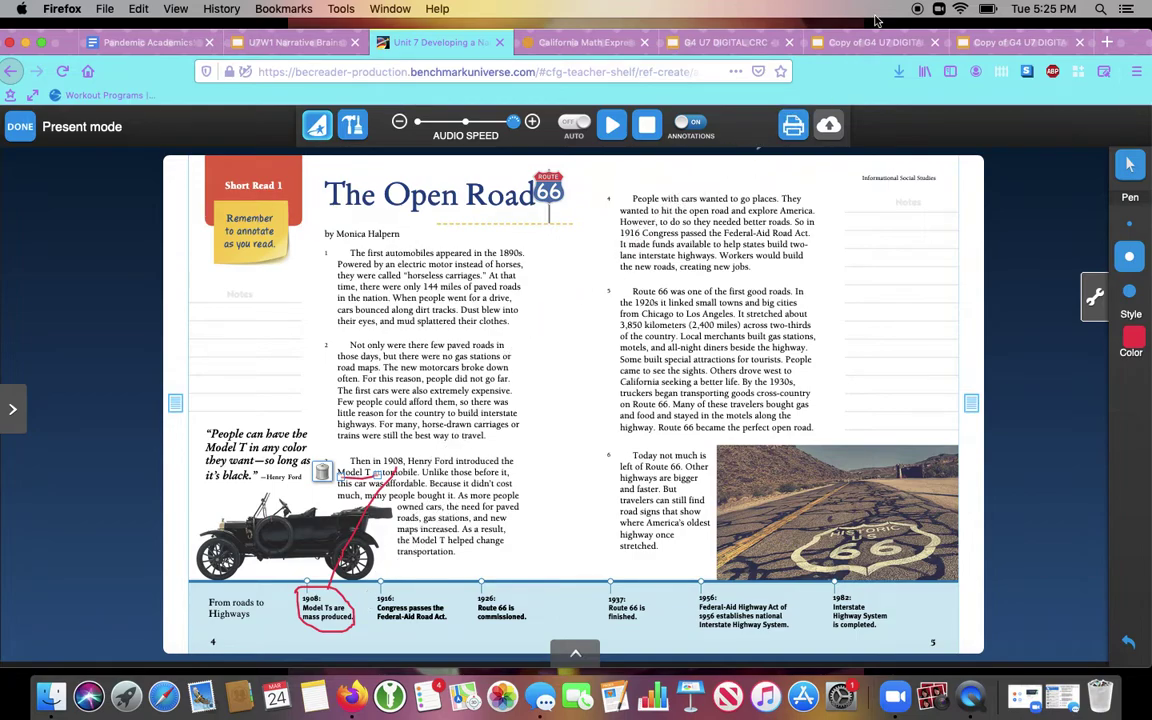
- Close the original G4 U7 DIGITAL CRC presentation, keeping the copied timeline worksheet in view
click(742, 44)
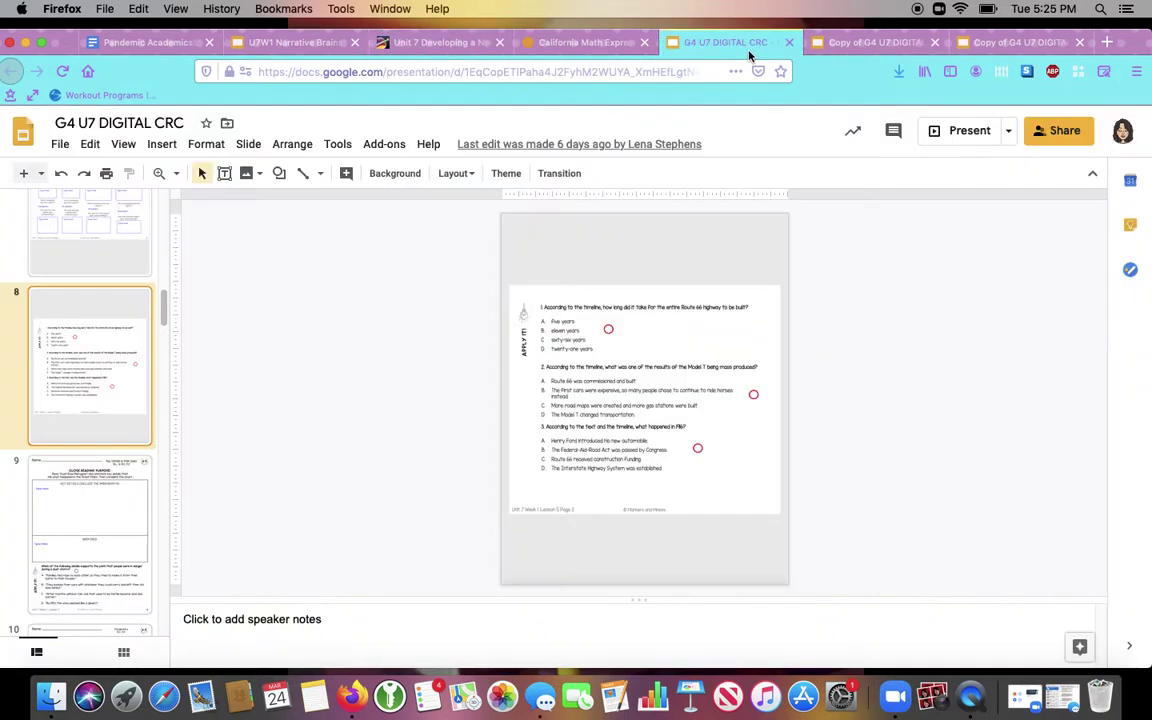
click(849, 42)
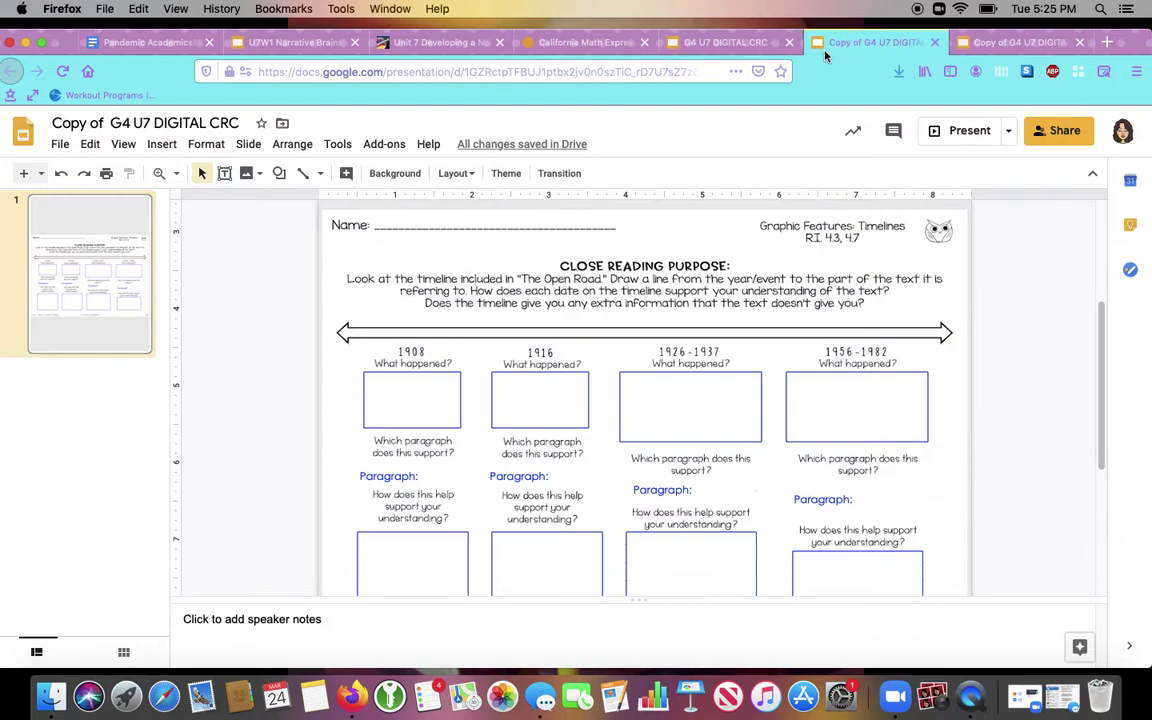
click(789, 44)
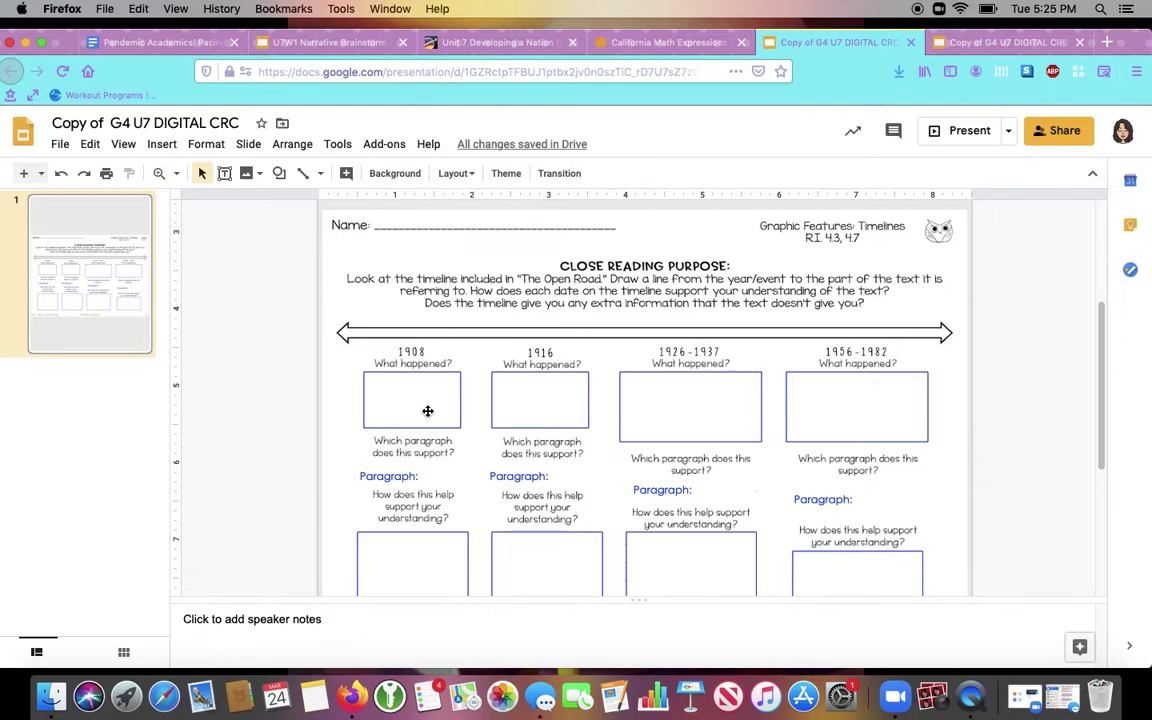
- Fill in the 1908 "What happened?" box with "Models Ts were mass produced", checking the event against the reading's timeline
scroll(427, 411, down, 1)
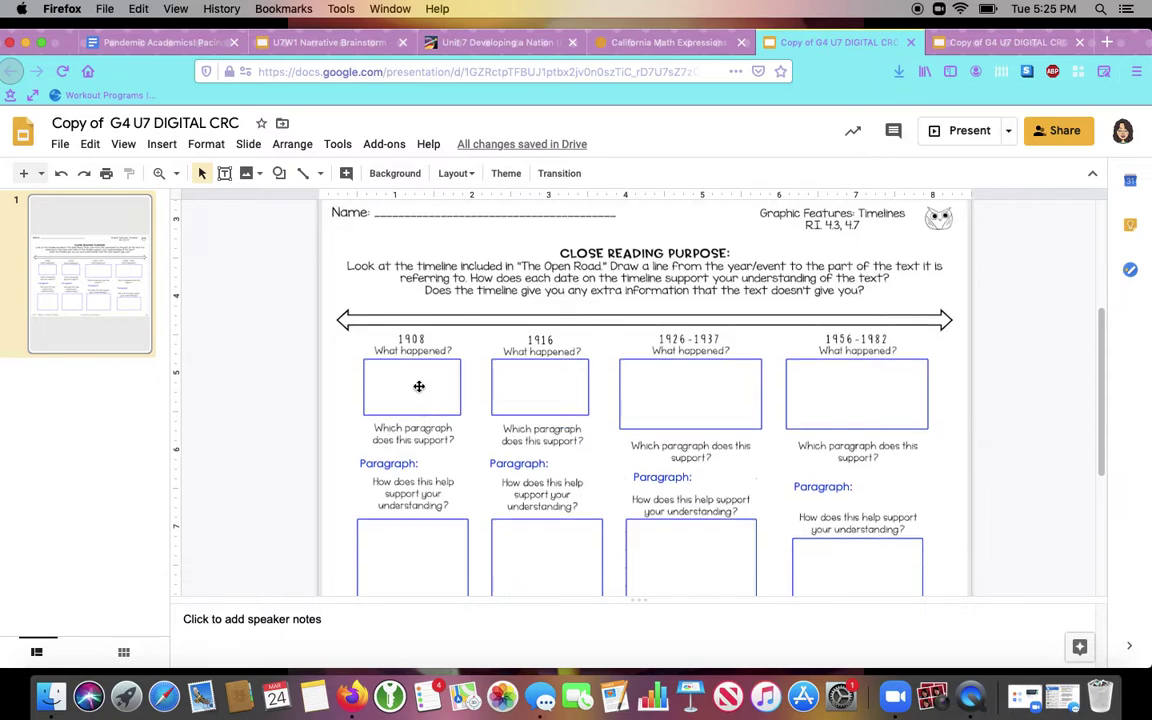
click(415, 384)
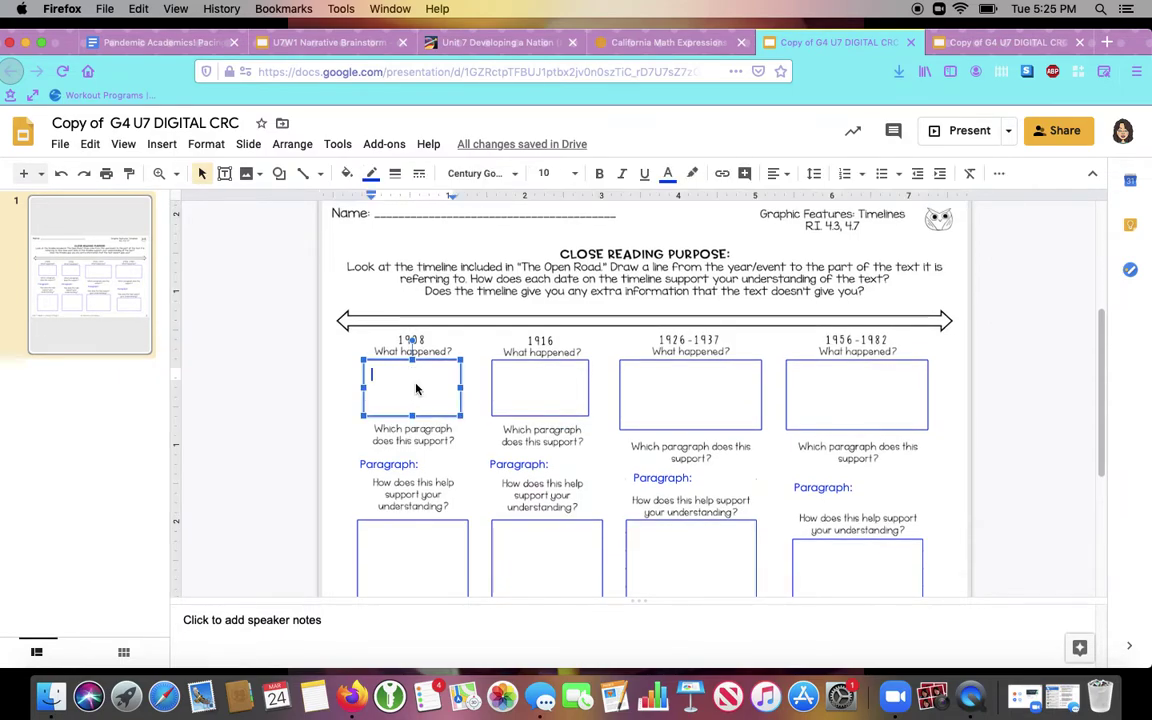
click(531, 47)
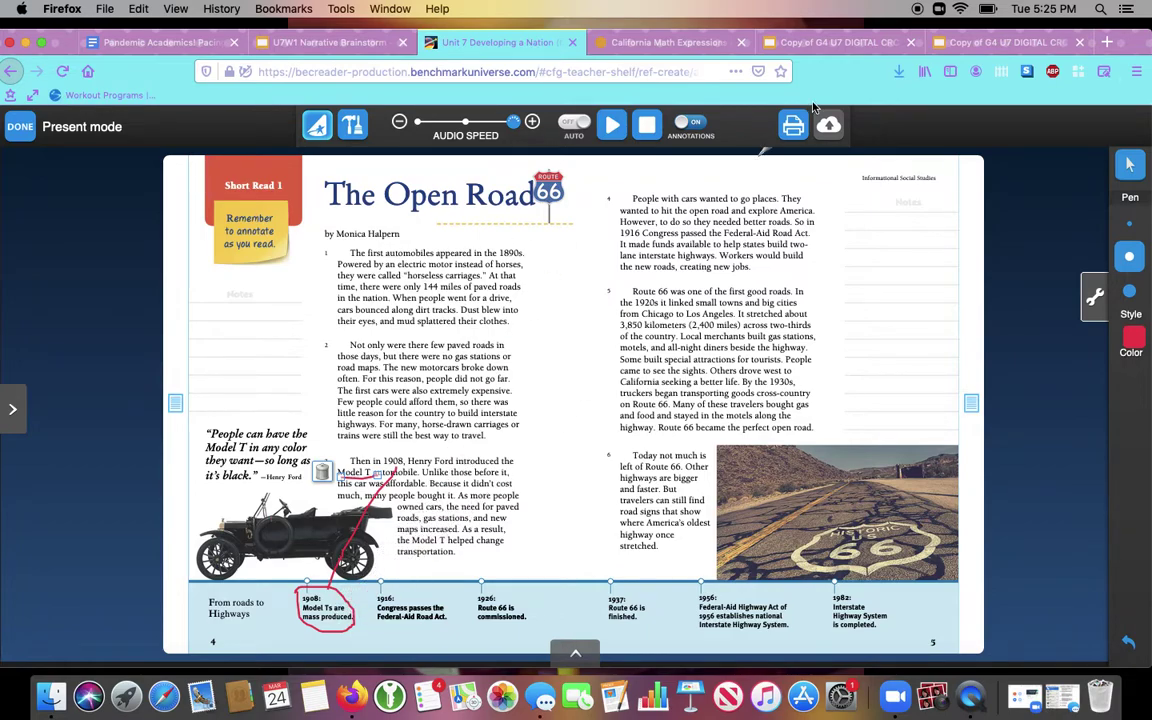
click(818, 40)
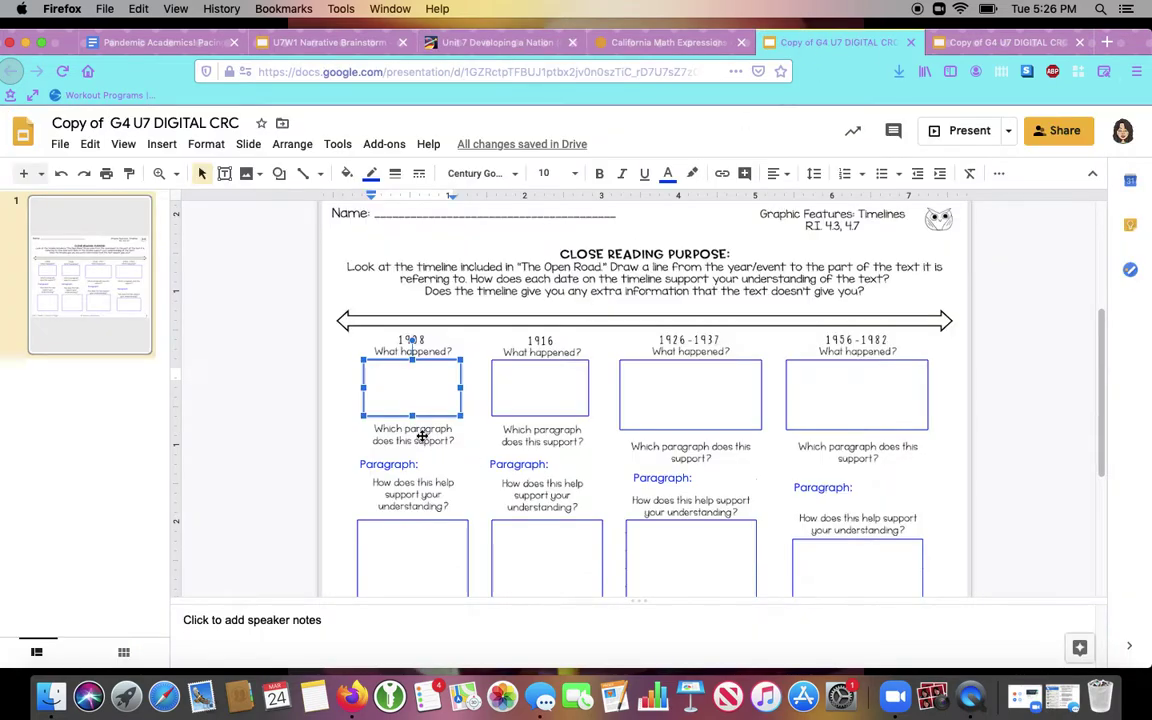
click(405, 410)
text(Models )
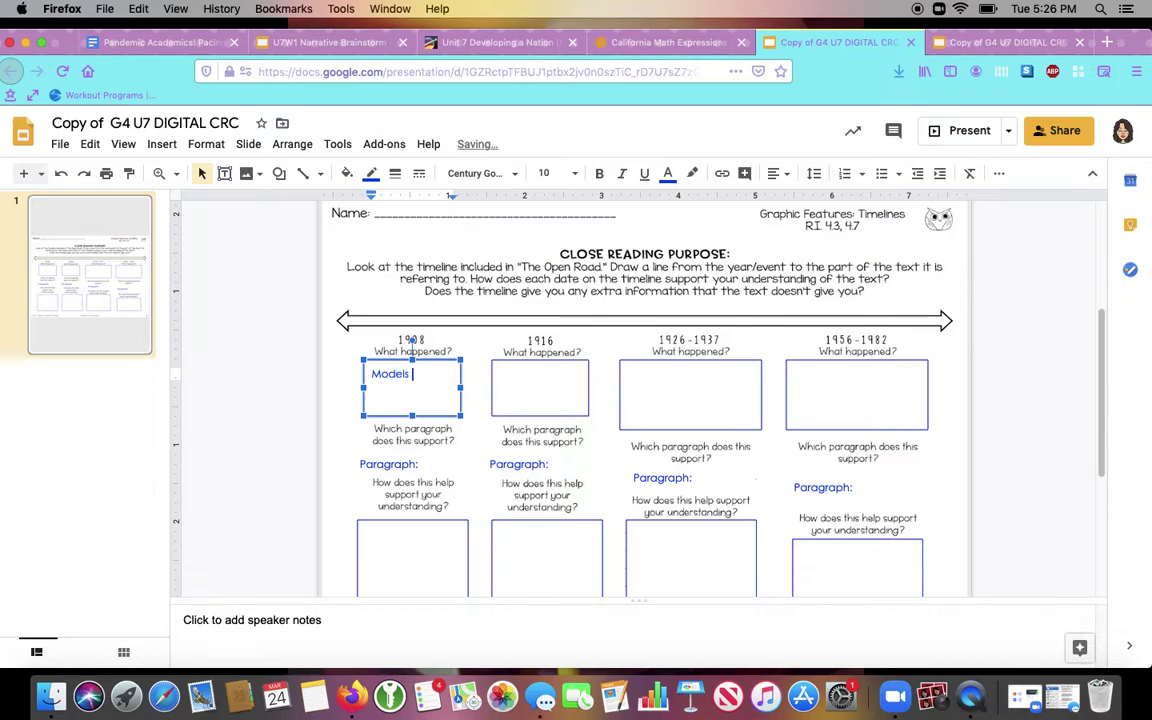
text(Ts were mass produce)
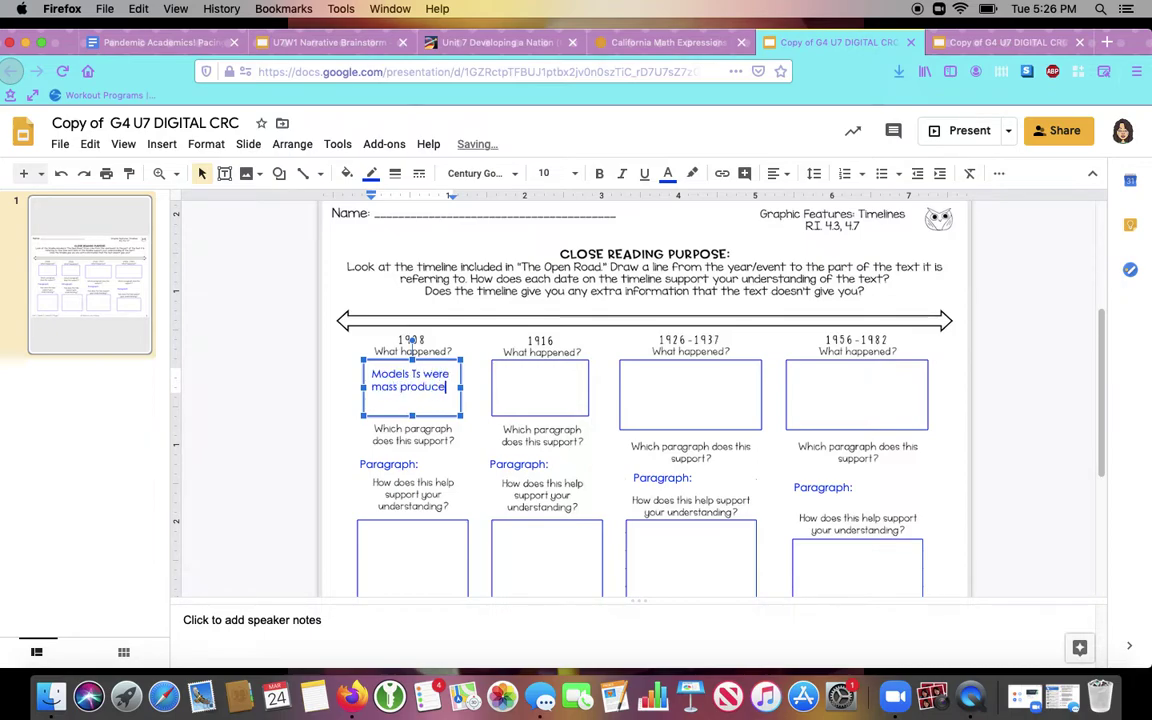
text(d)
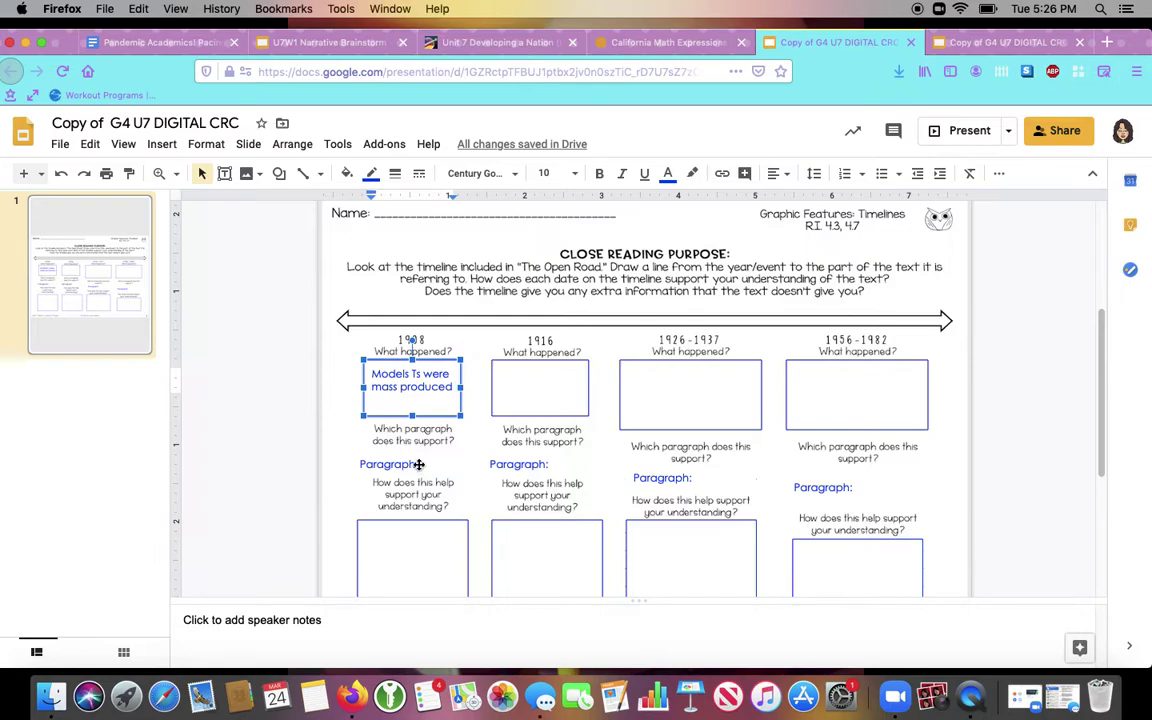
- Check which paragraph of the reading mentions the 1908 event and enter 3 after the 1908 "Paragraph:" label
click(520, 43)
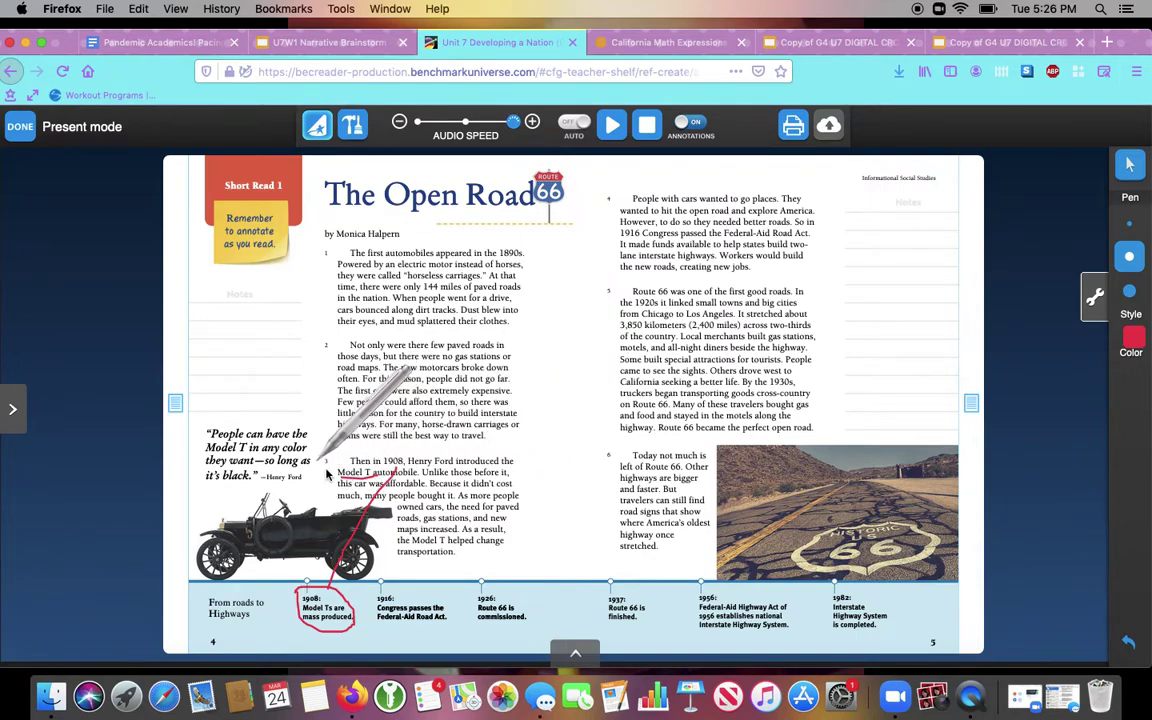
click(818, 40)
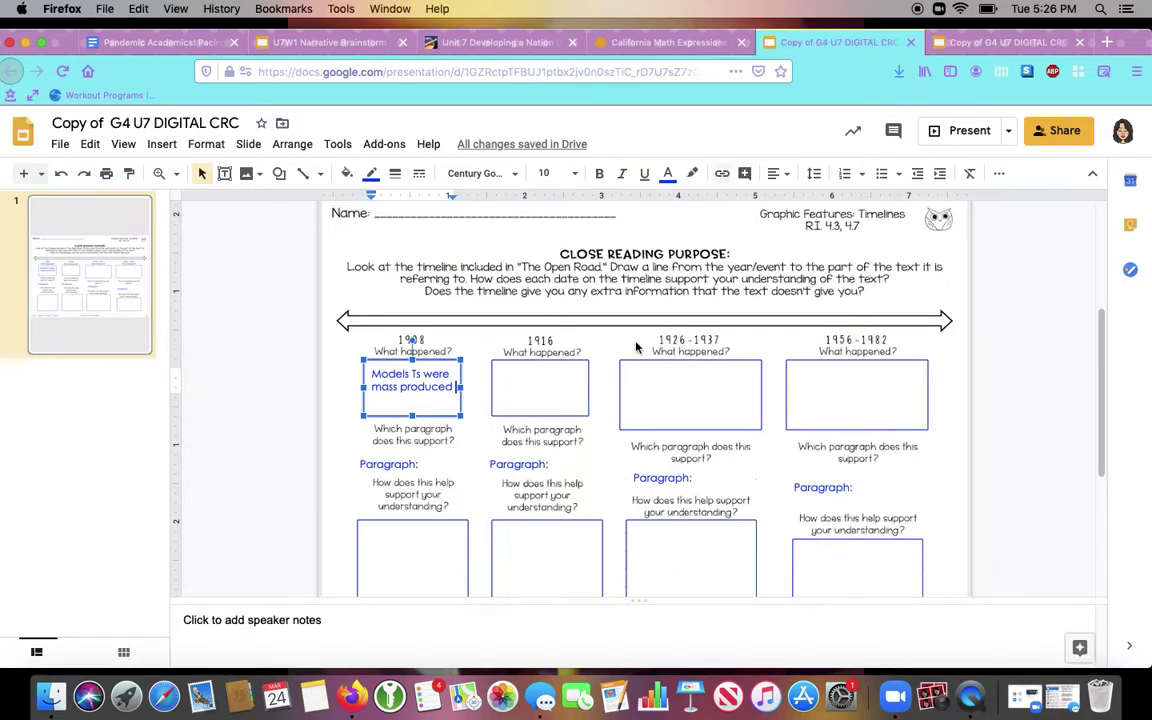
click(427, 464)
click(415, 463)
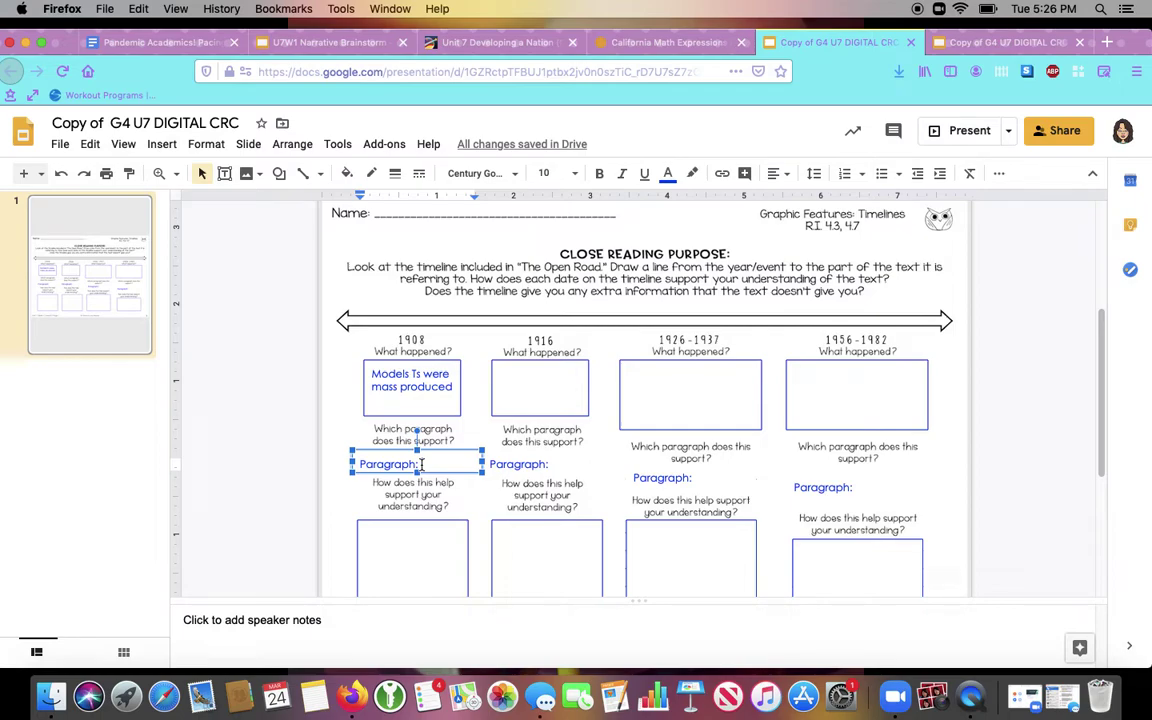
text(3)
- Fill in the 1908 understanding box with "It must have been an important first event; and the timeline gives extra information."
scroll(419, 547, down, 1)
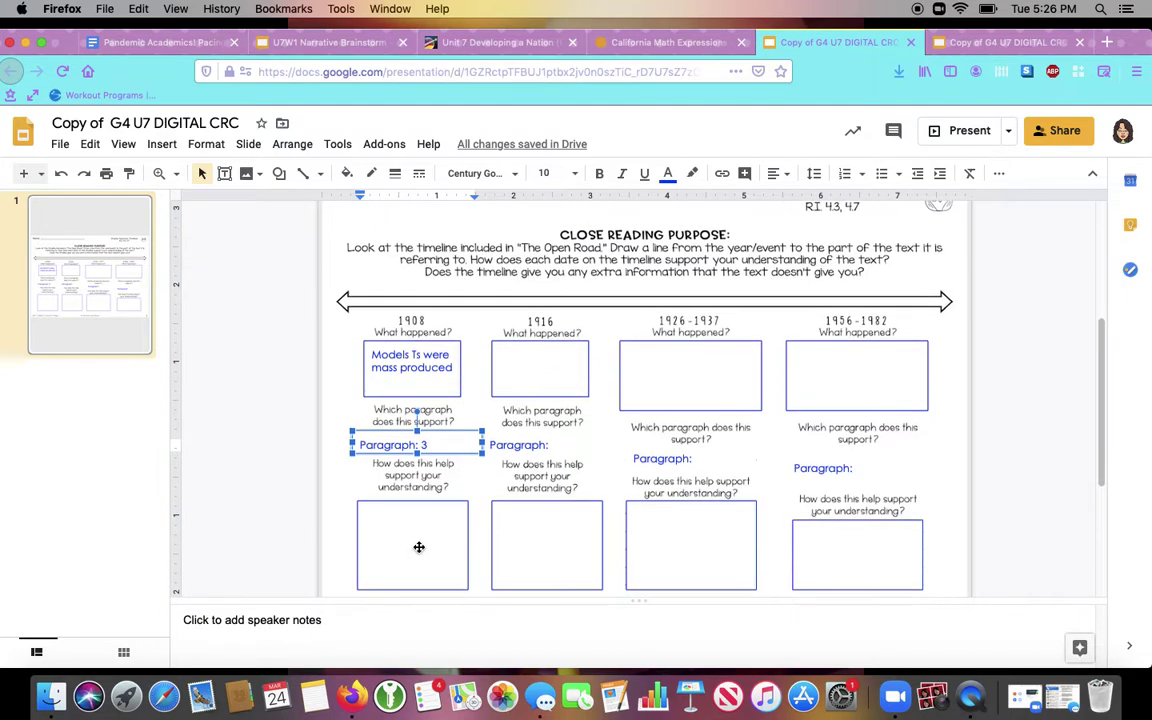
click(416, 533)
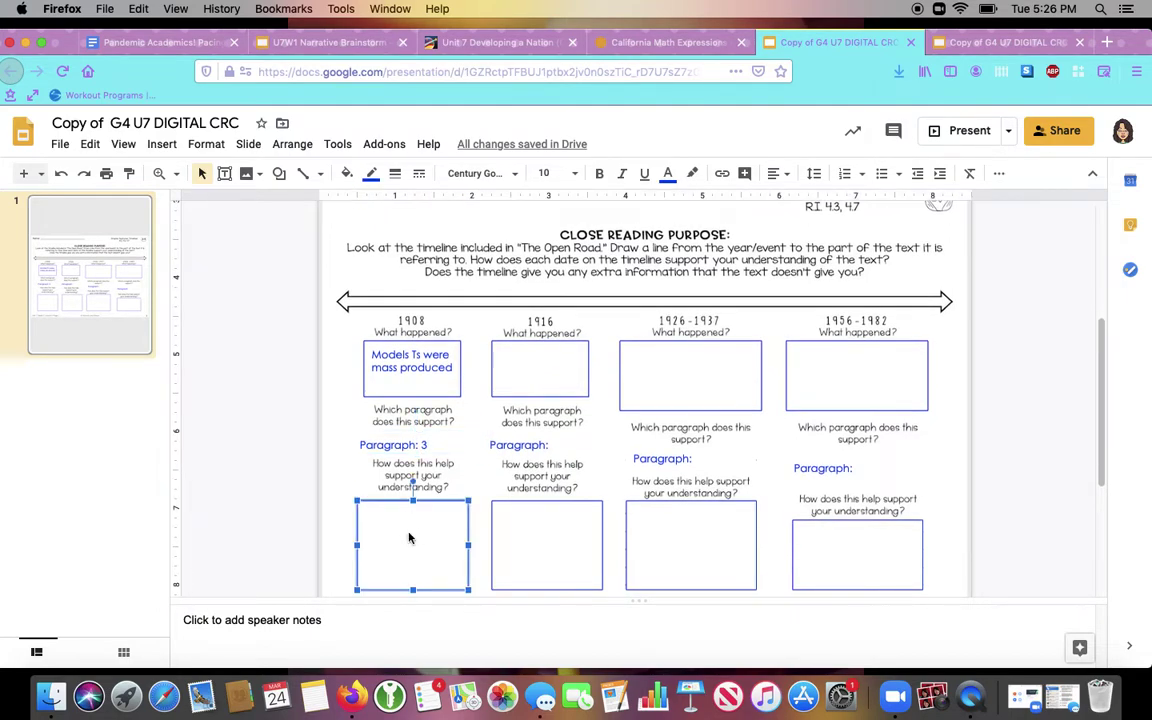
click(408, 538)
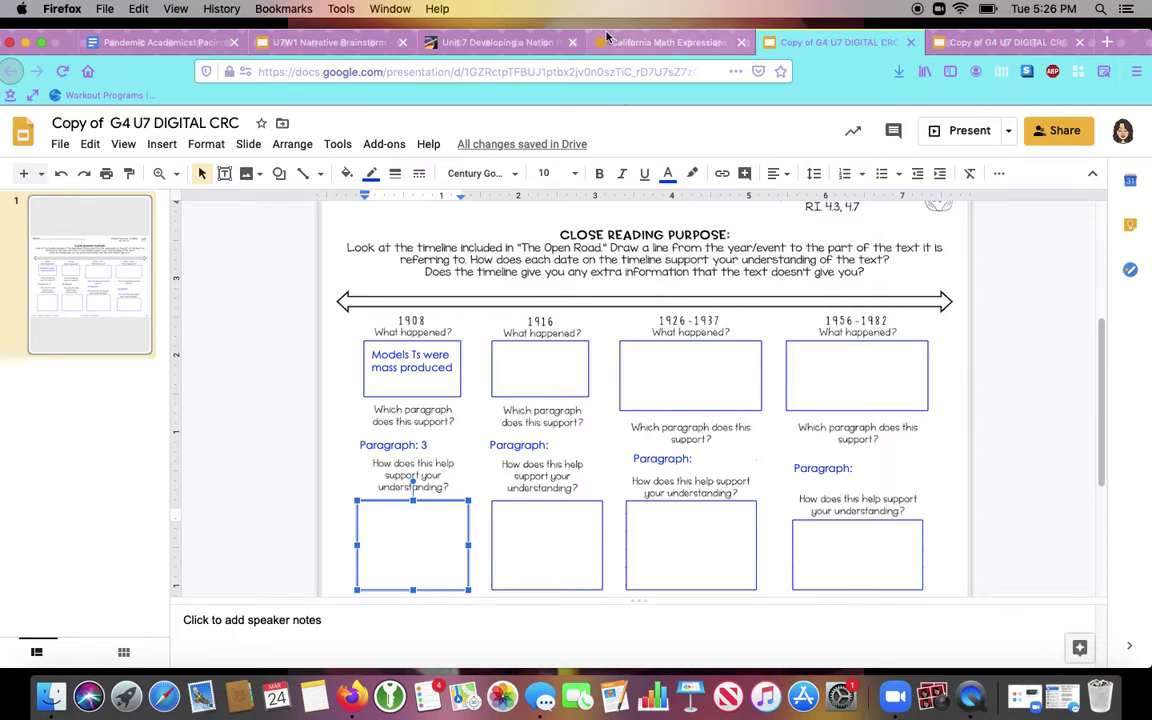
click(505, 42)
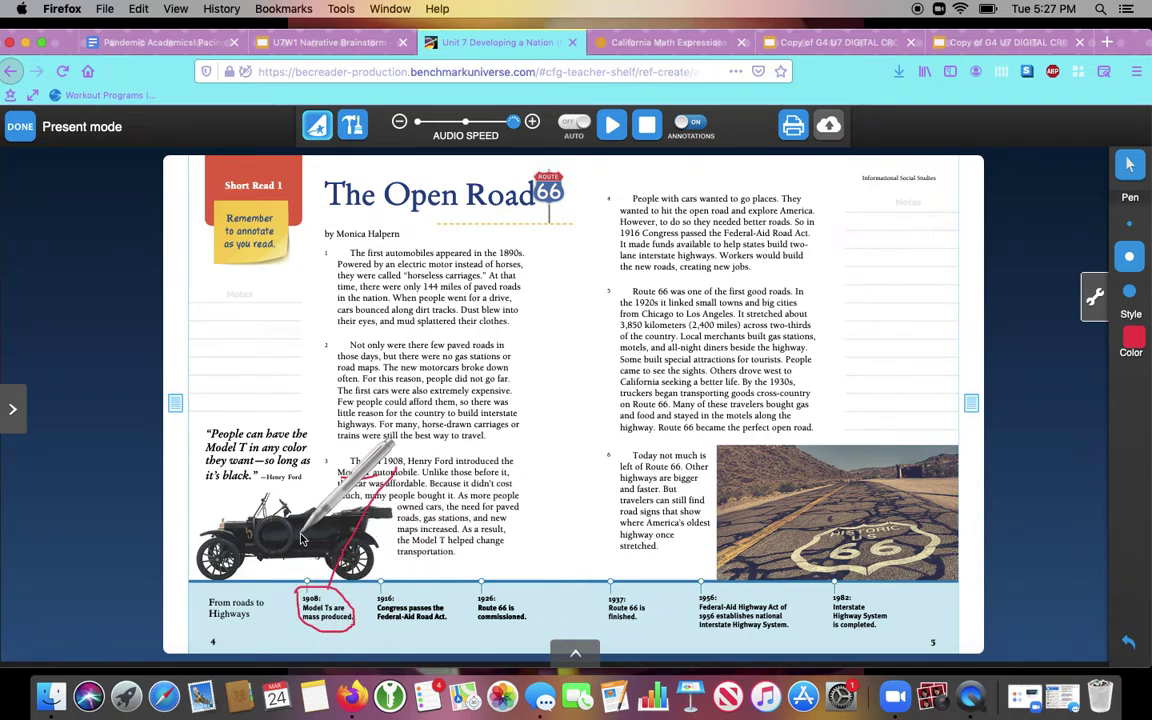
click(805, 40)
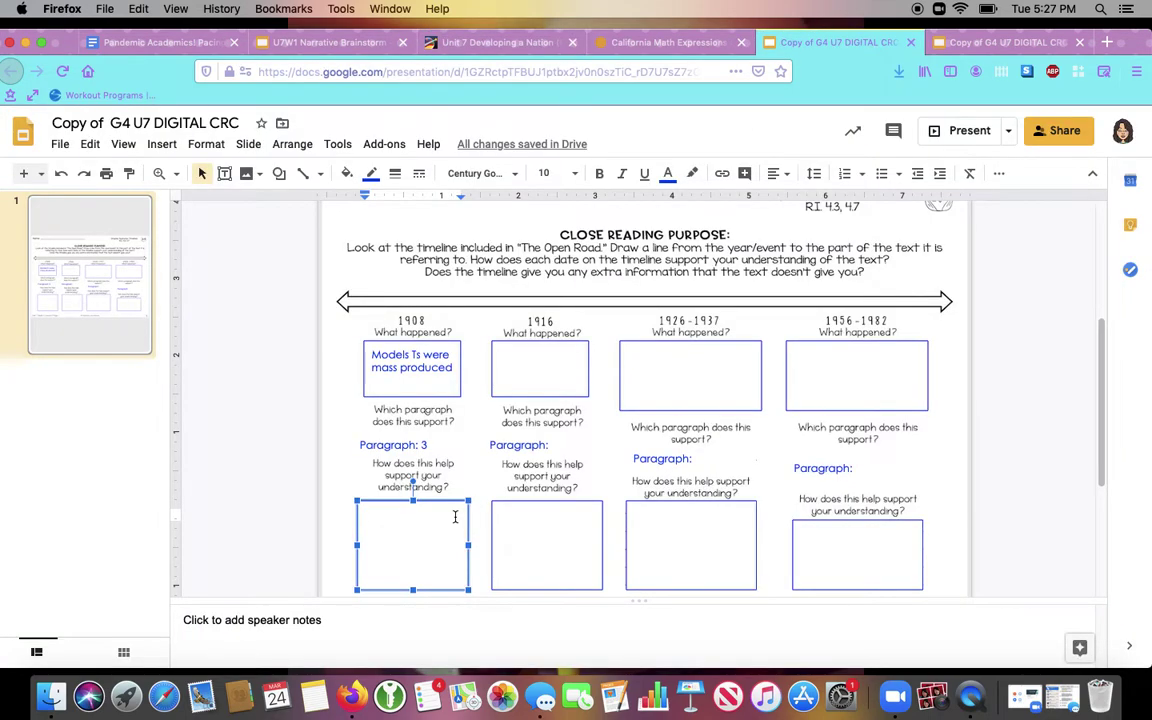
text(It m)
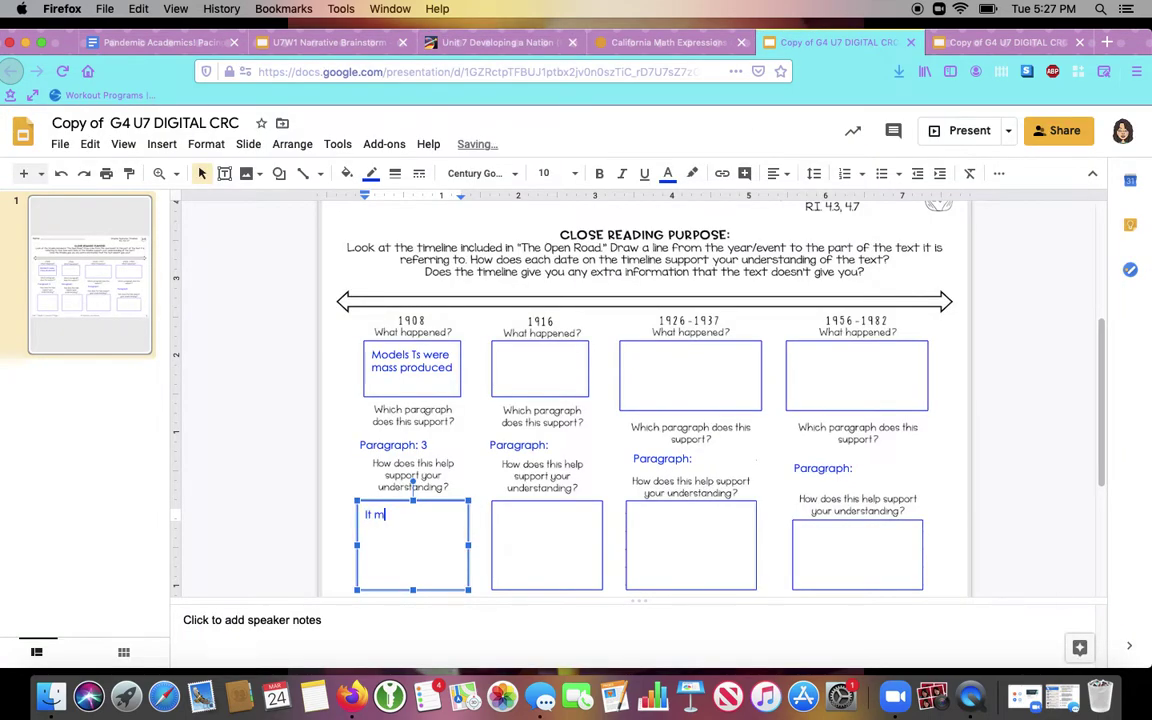
text(ust have been a)
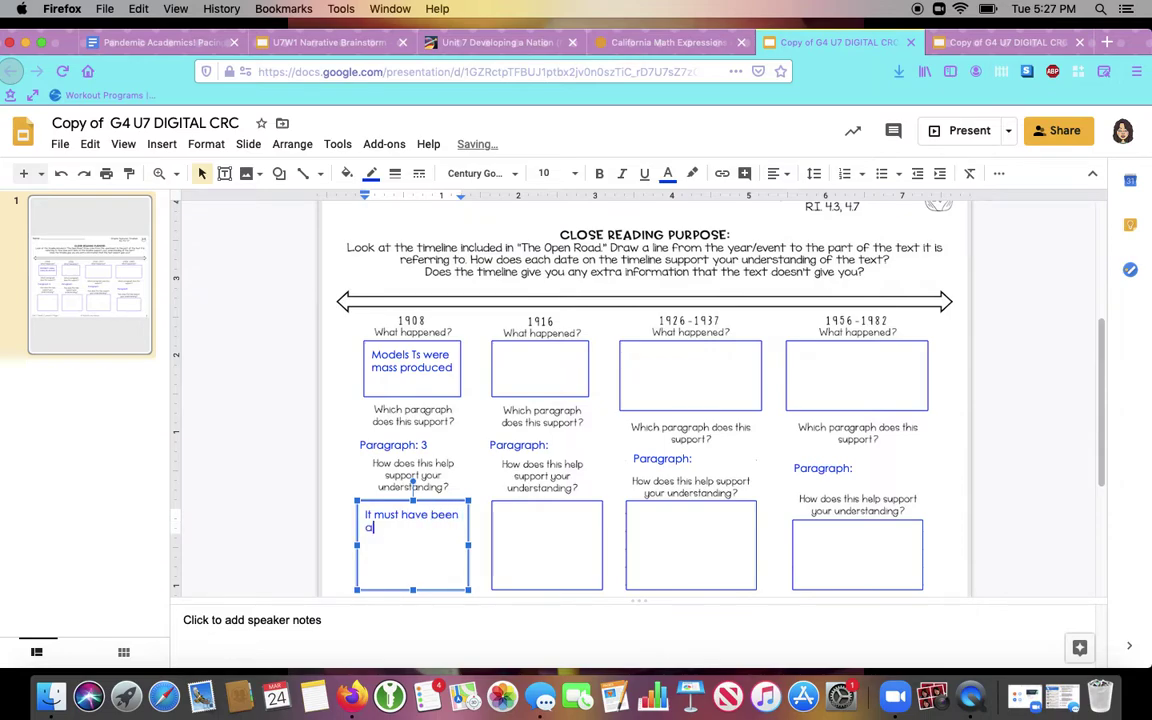
text(n important first event; and it )
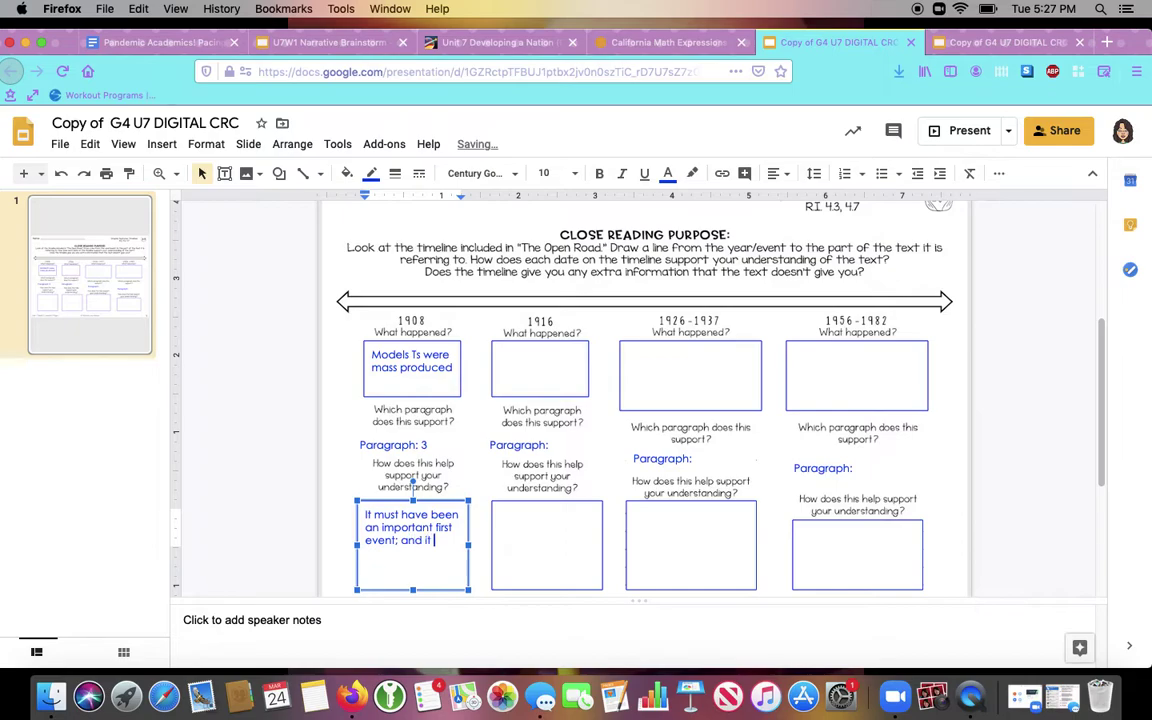
key(BackSpace)
key(BackSpace)
key(BackSpace)
text(the timeline gives )
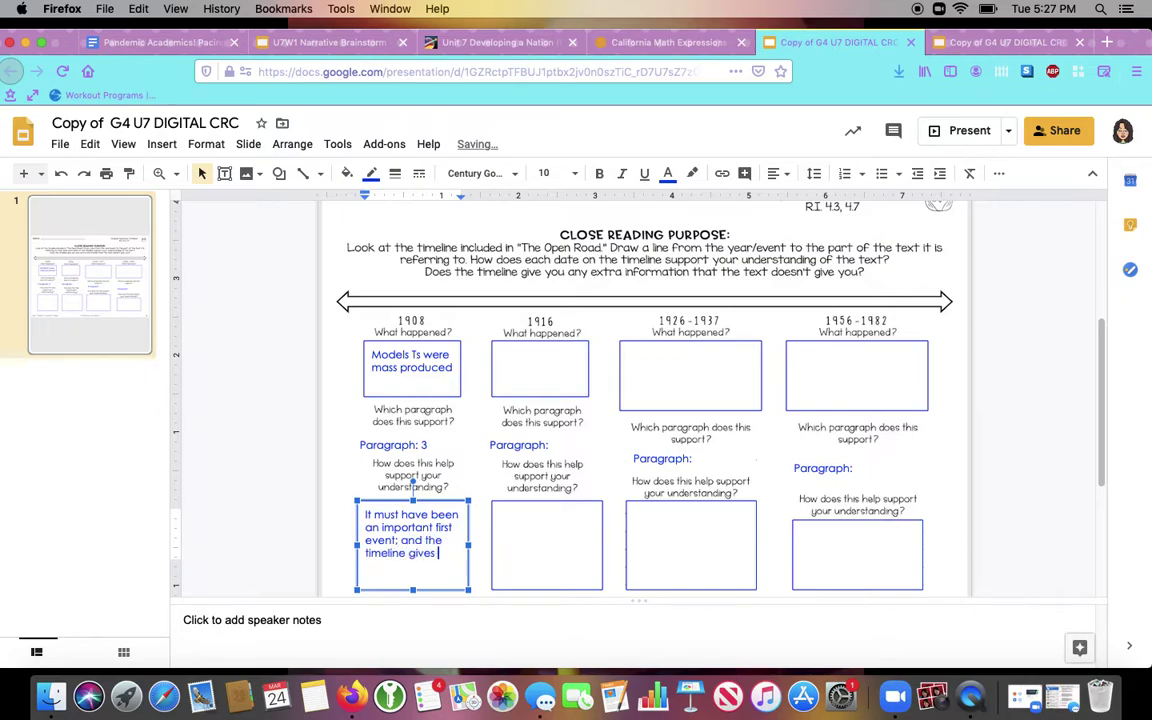
text(extra information.)
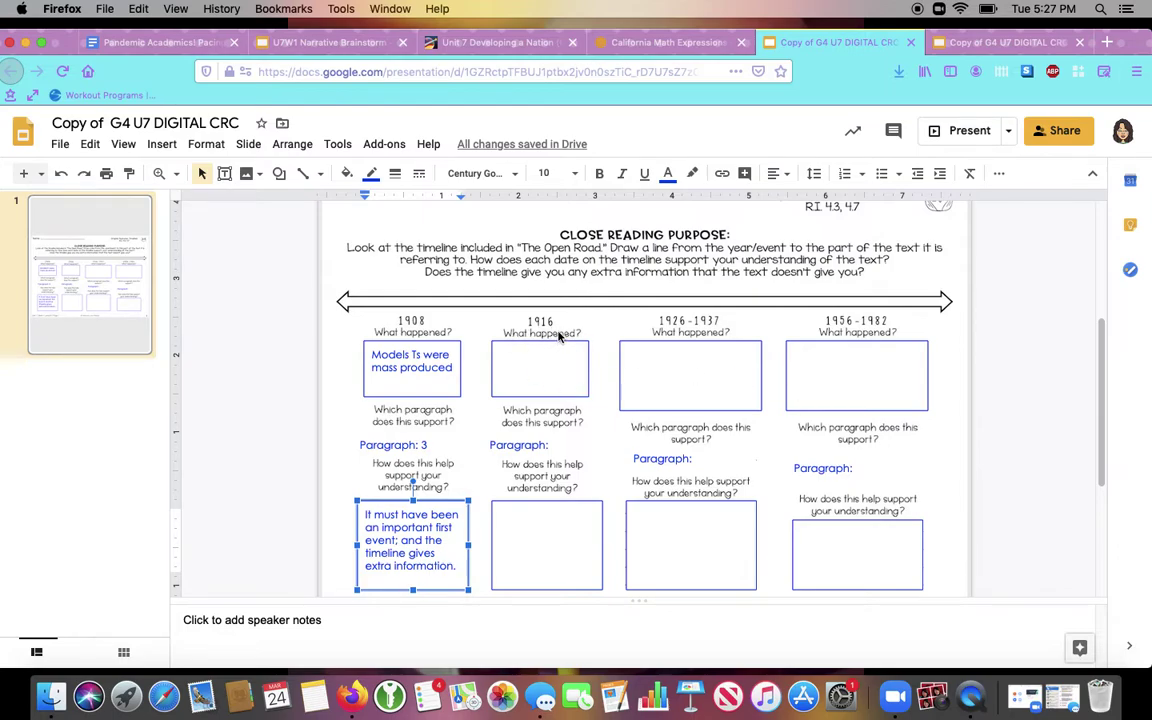
- Circle the 1916 event on the reading's timeline in red and draw a line from it up to the Federal-Aid Road Act sentence in paragraph 4
click(497, 43)
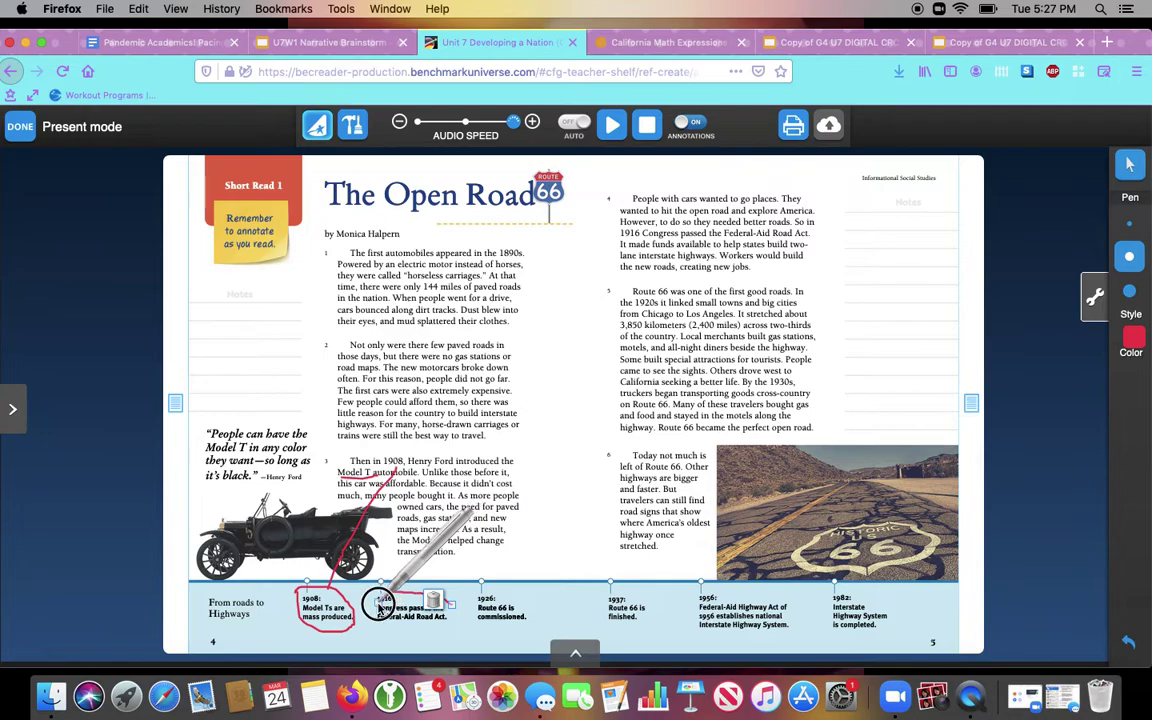
mouse_move(390, 632)
mouse_down()
mouse_move(442, 626)
mouse_move(430, 596)
mouse_move(385, 610)
mouse_move(420, 636)
mouse_up()
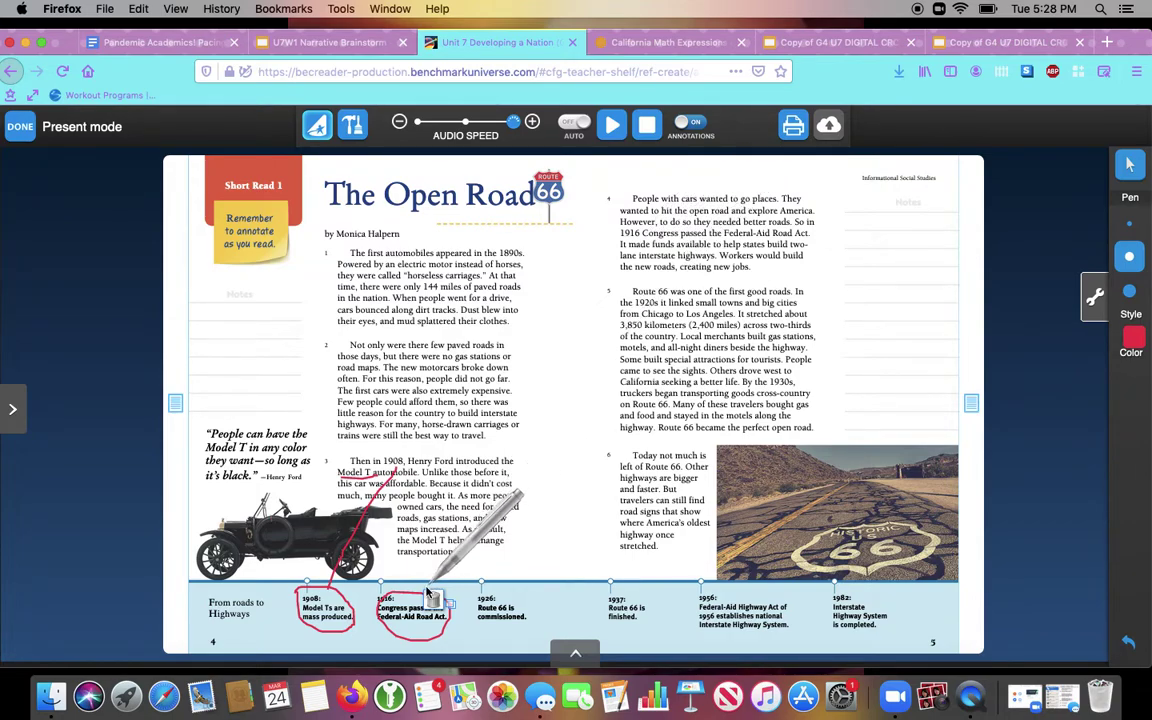
mouse_move(421, 594)
mouse_down()
mouse_move(640, 188)
mouse_move(652, 242)
mouse_up()
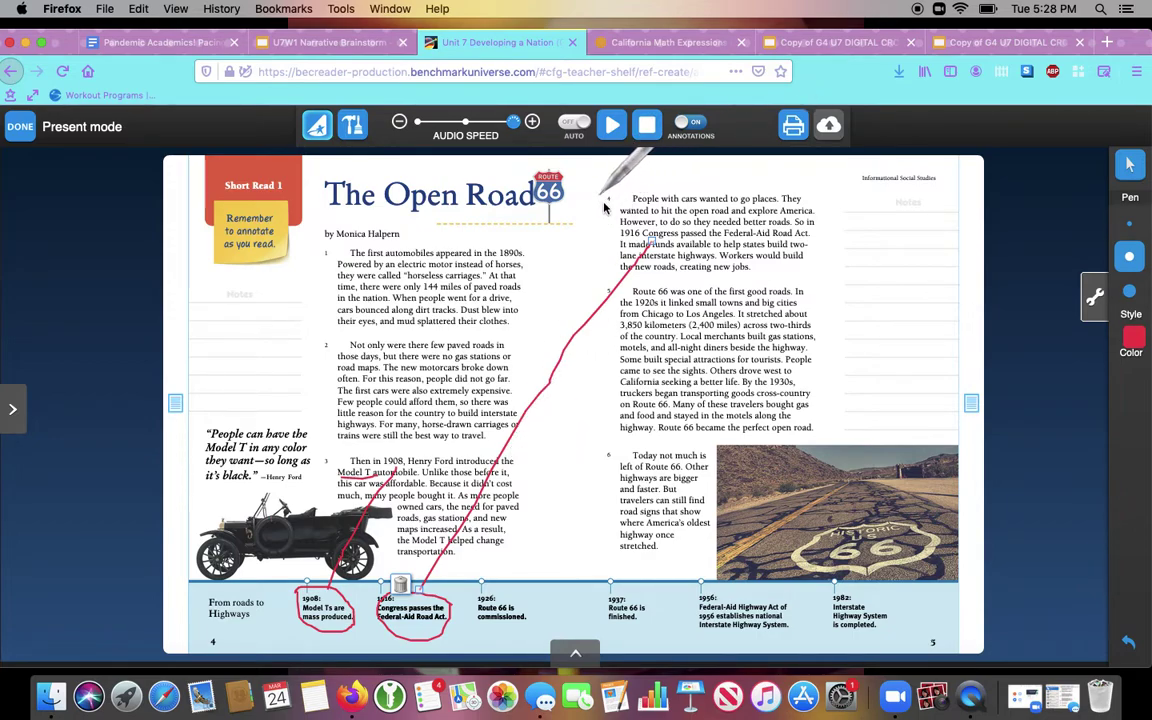
- Enter 4 after the 1916 "Paragraph:" label on the timeline worksheet
click(827, 50)
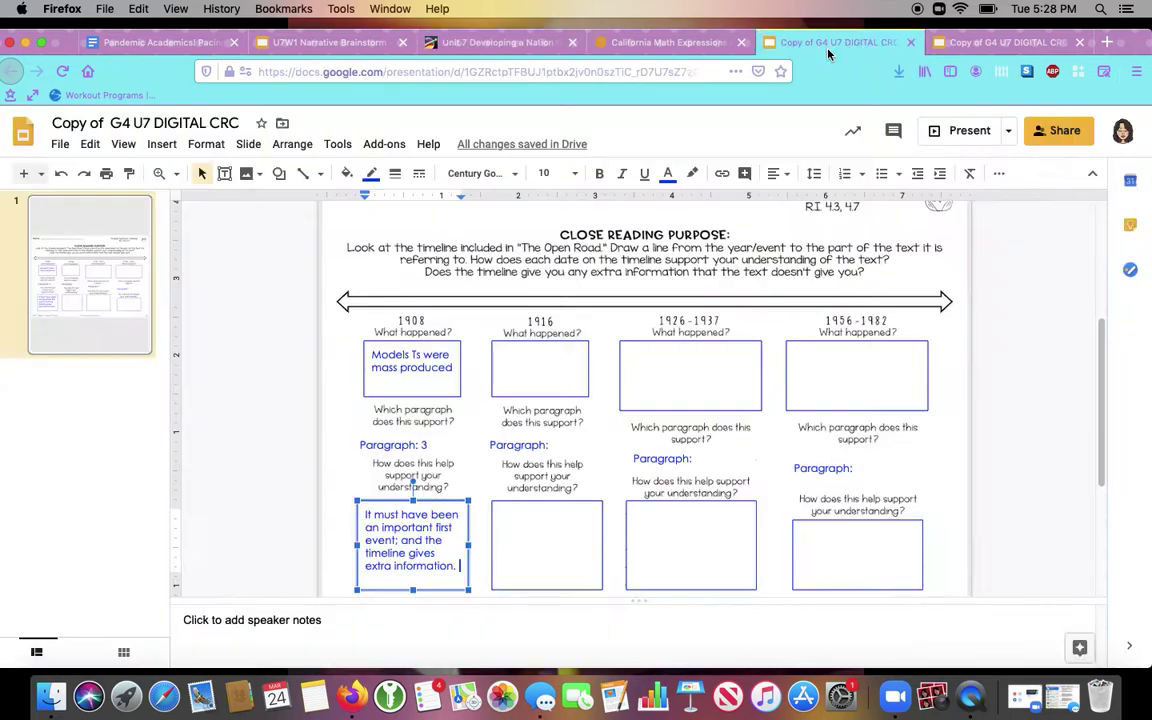
click(554, 444)
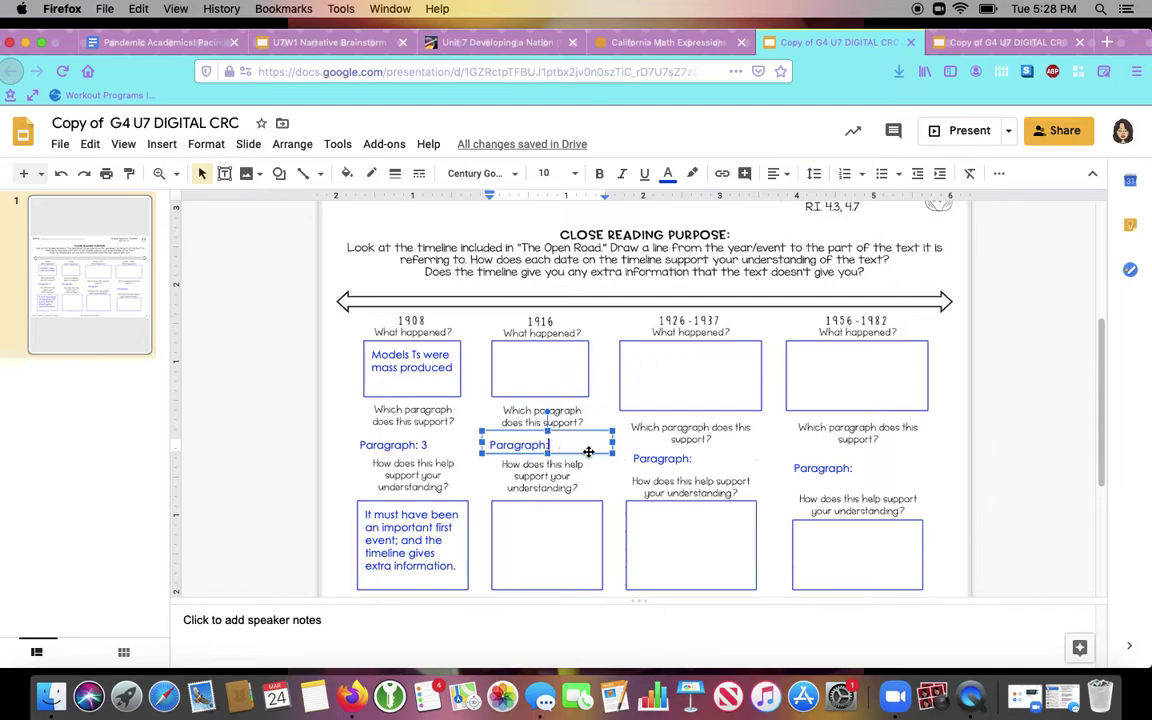
text(4)
- Check the 1916 event in the reading and fill in its "What happened?" box with "Congress passed the federal aid road act."
click(494, 45)
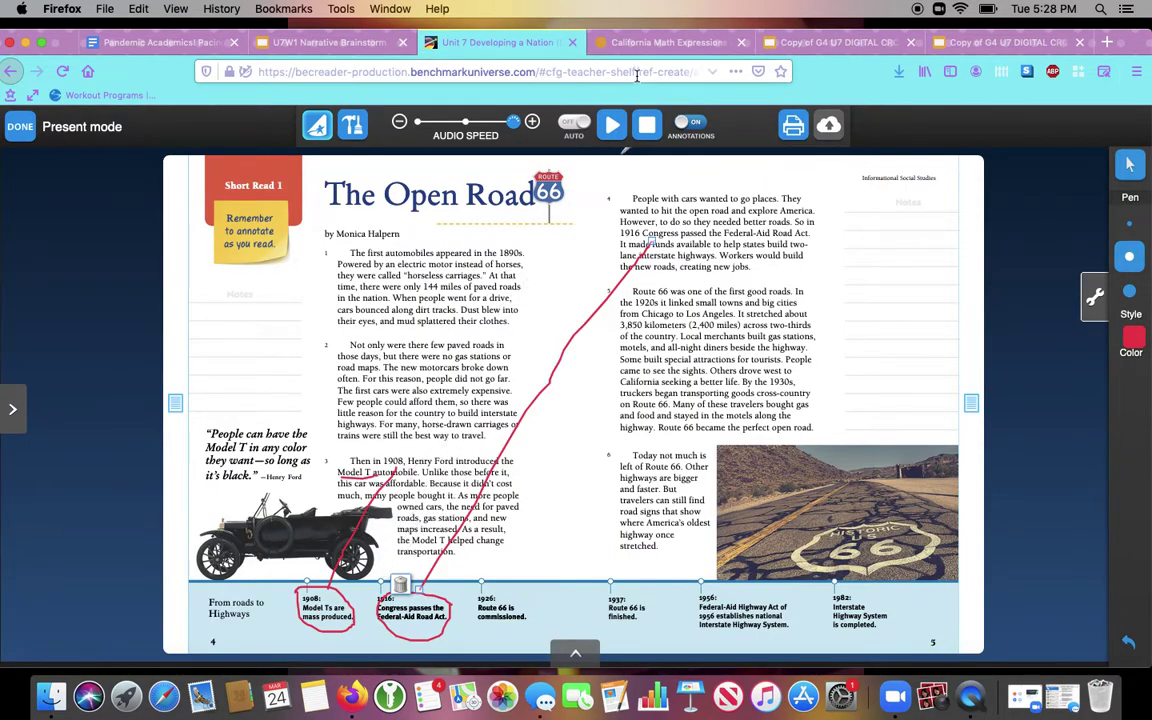
click(808, 38)
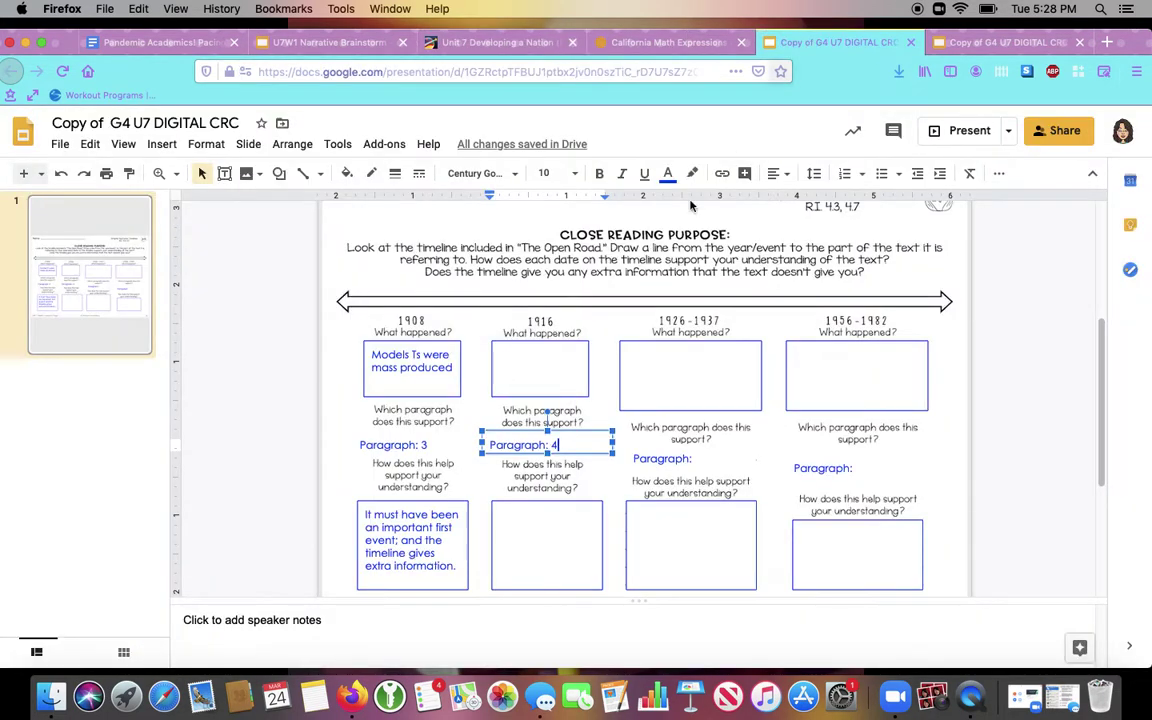
click(506, 355)
text(Congres)
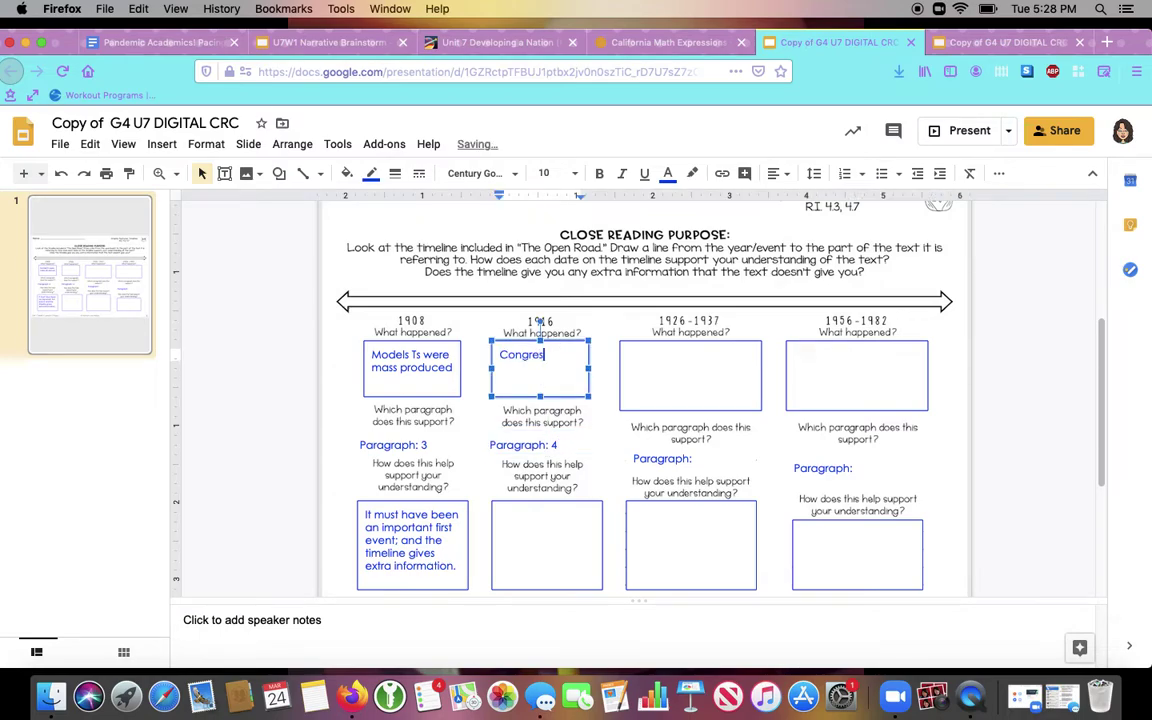
text(s passed the fe)
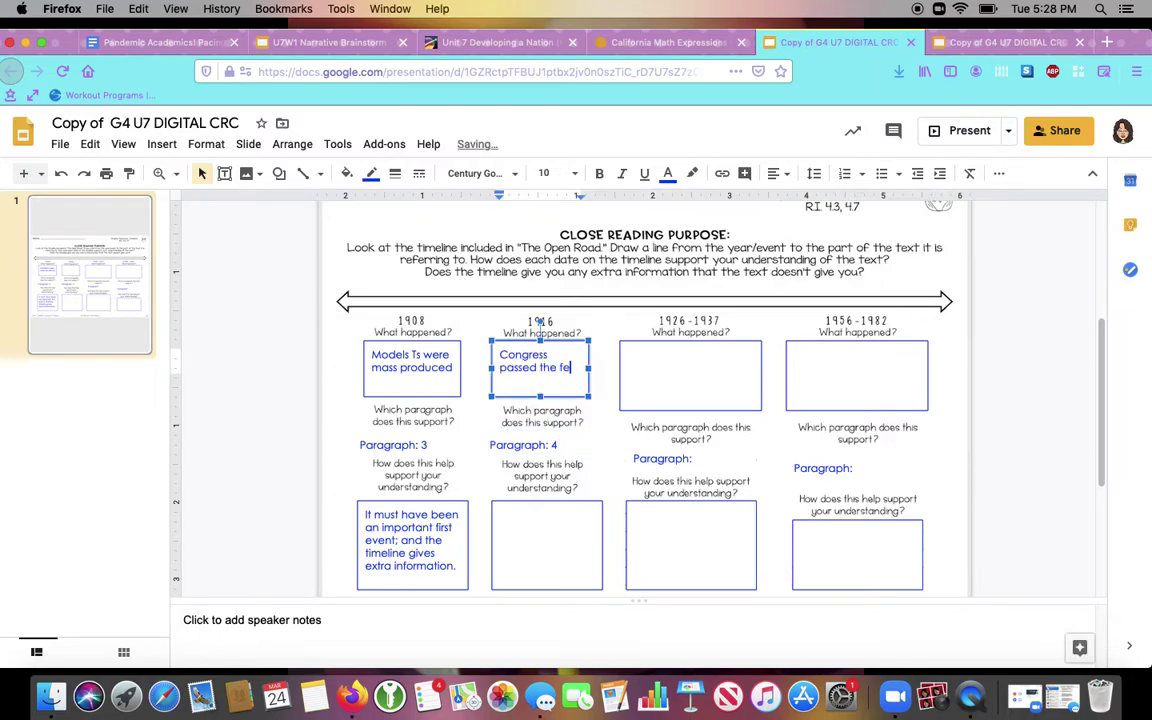
text(deral aid road act)
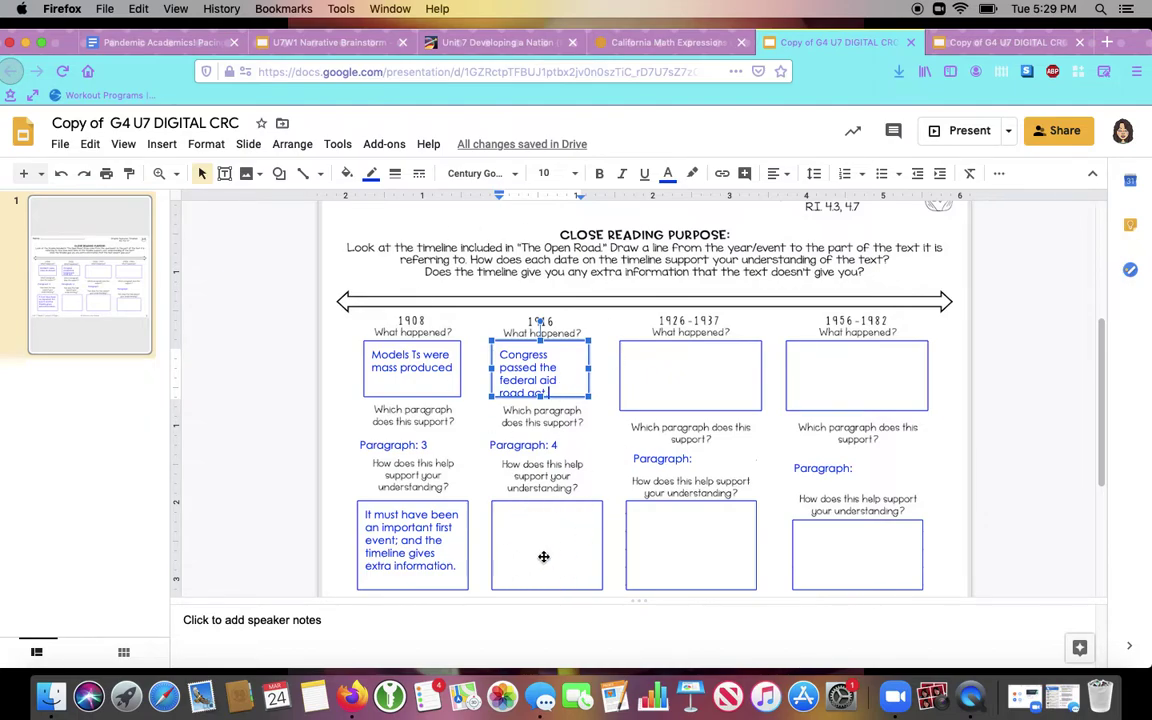
- Answer 1916's understanding question: "I can see on the timeline it was 8 years after model Ts; so many people had cars now and needed better roads."
click(513, 54)
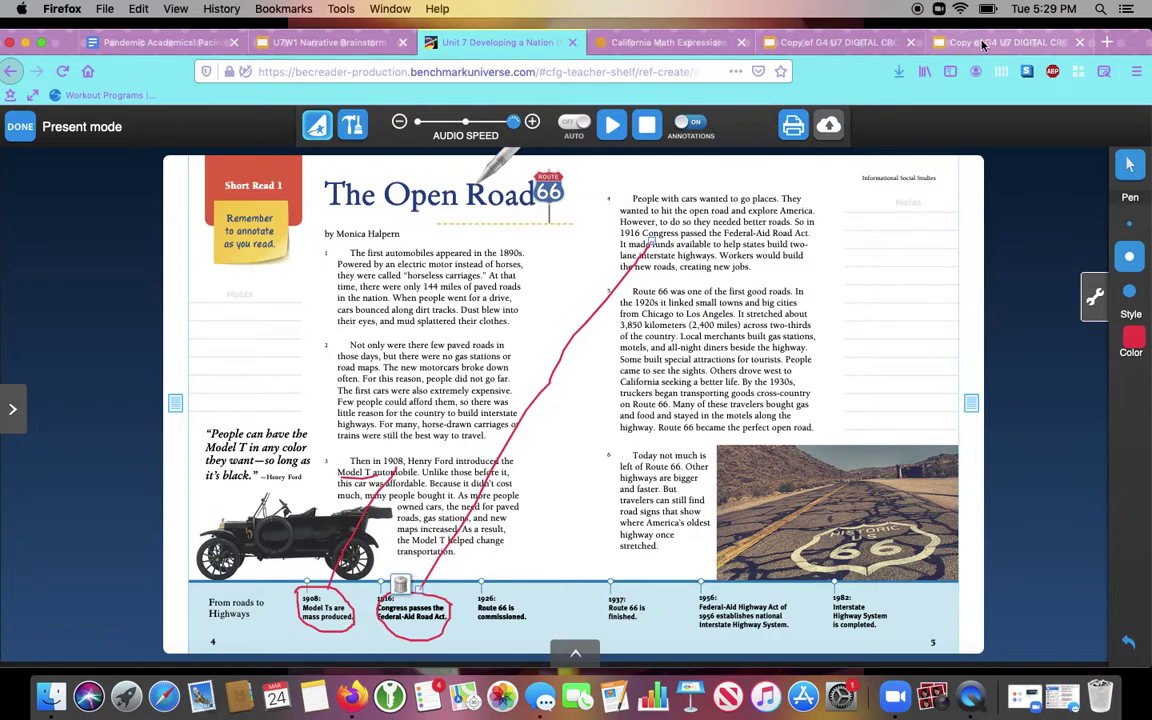
drag(982, 45, 830, 45)
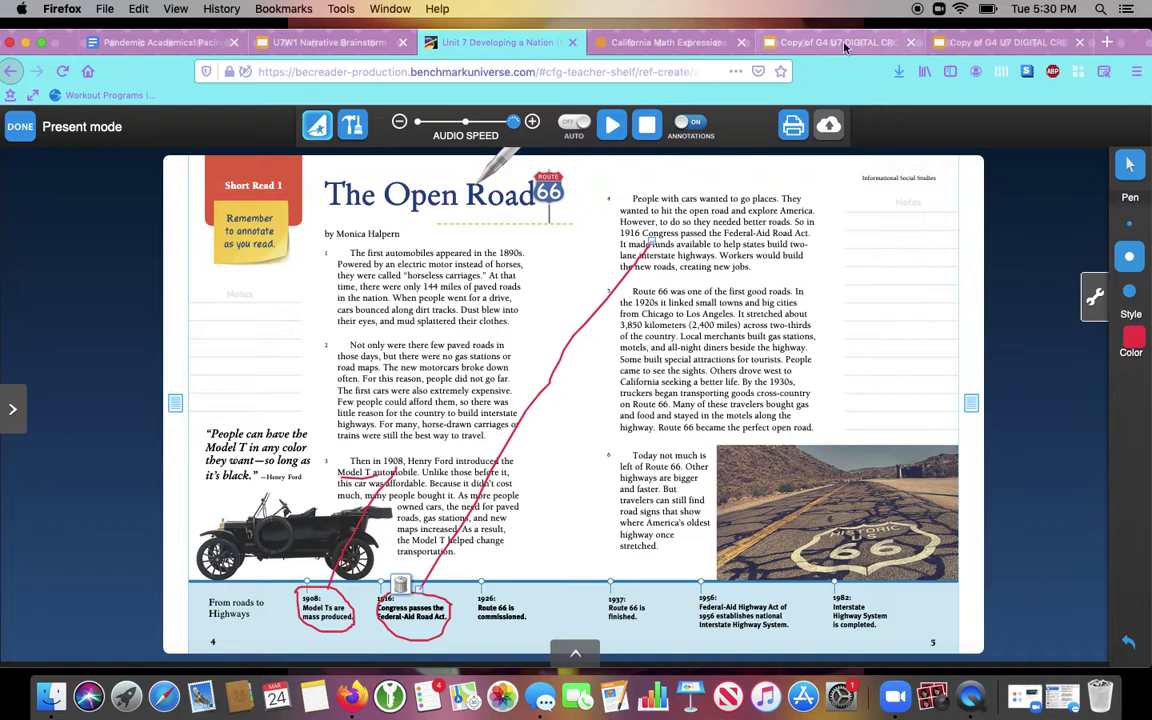
click(539, 525)
click(540, 530)
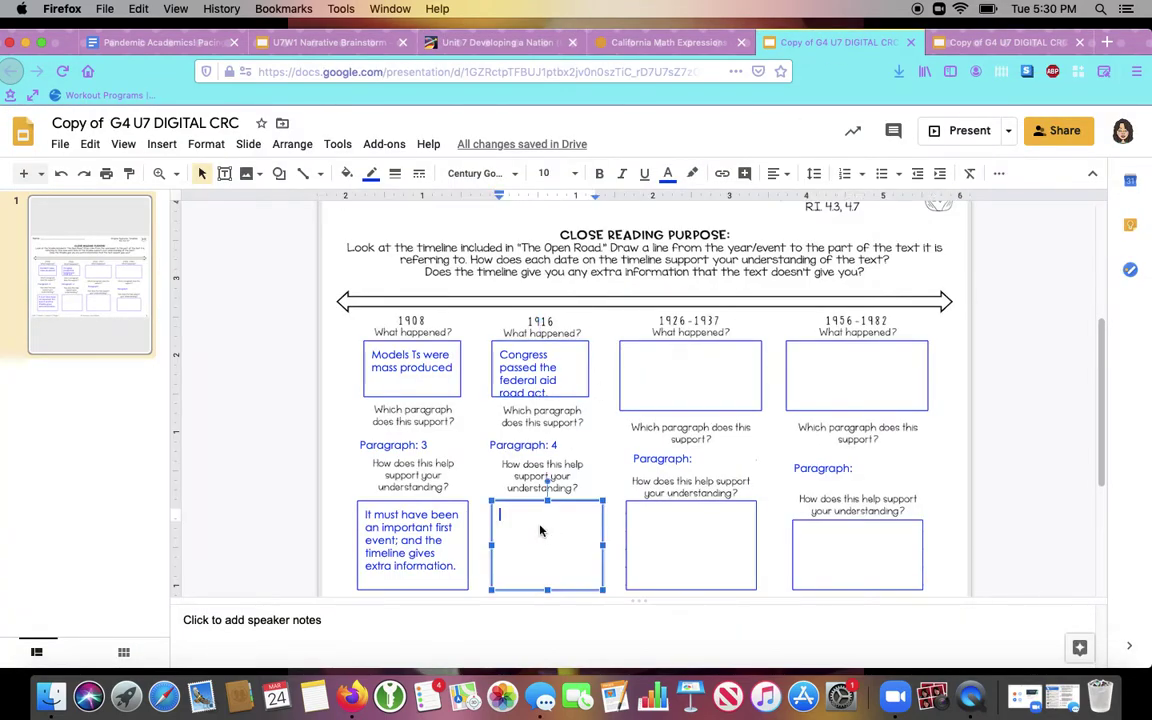
text(I)
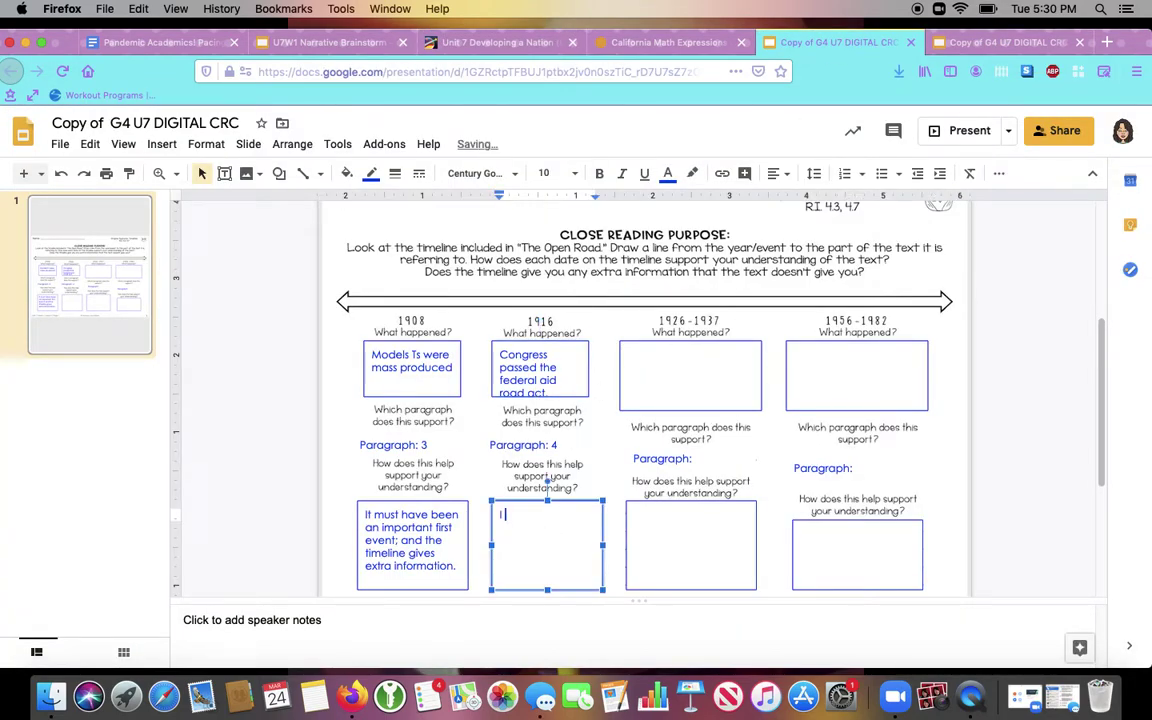
text( can see on the timeline )
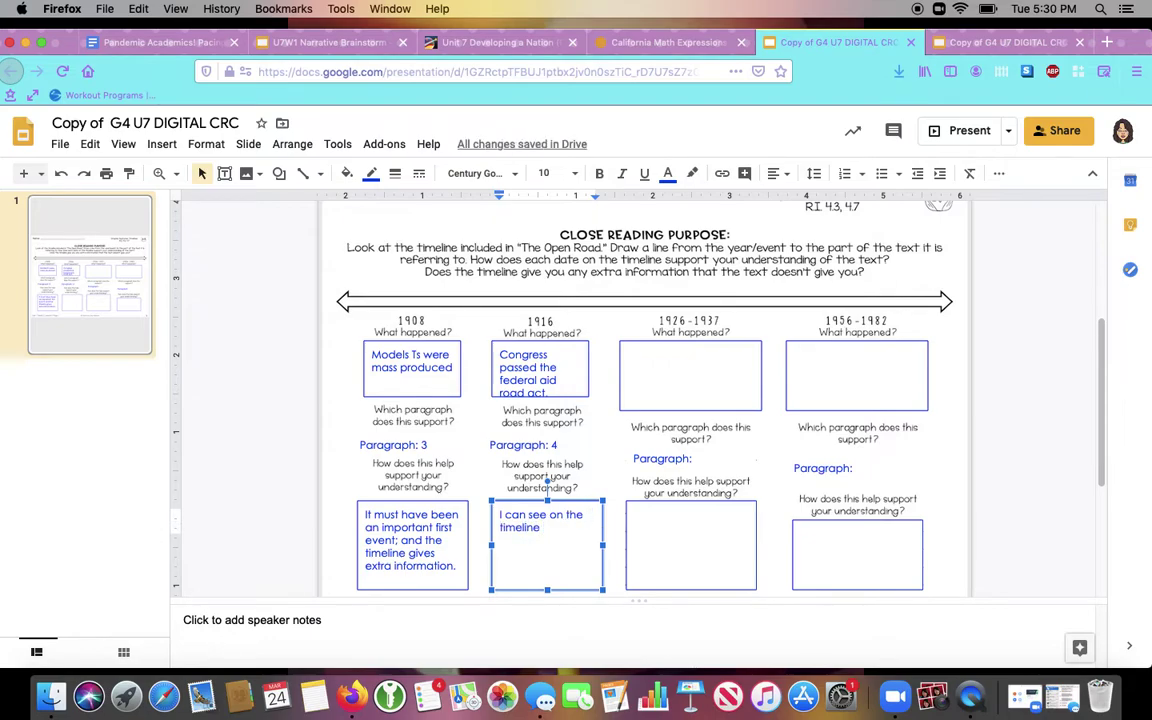
text(it)
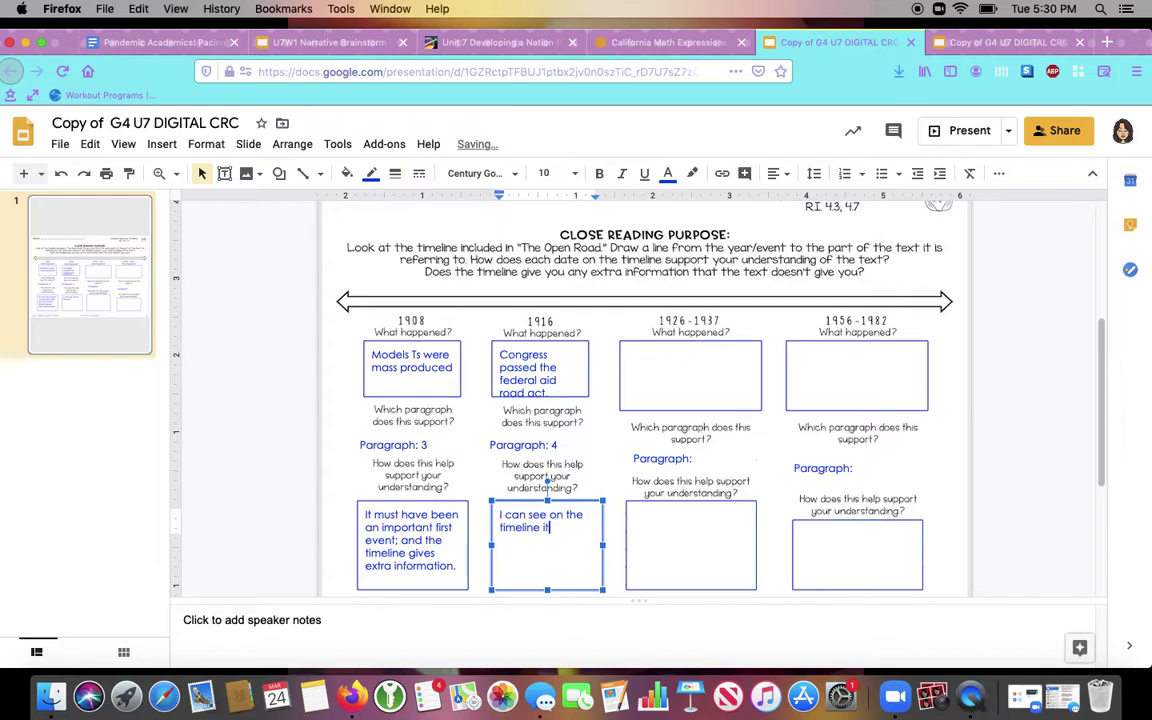
text( was 8 years after model Ts; )
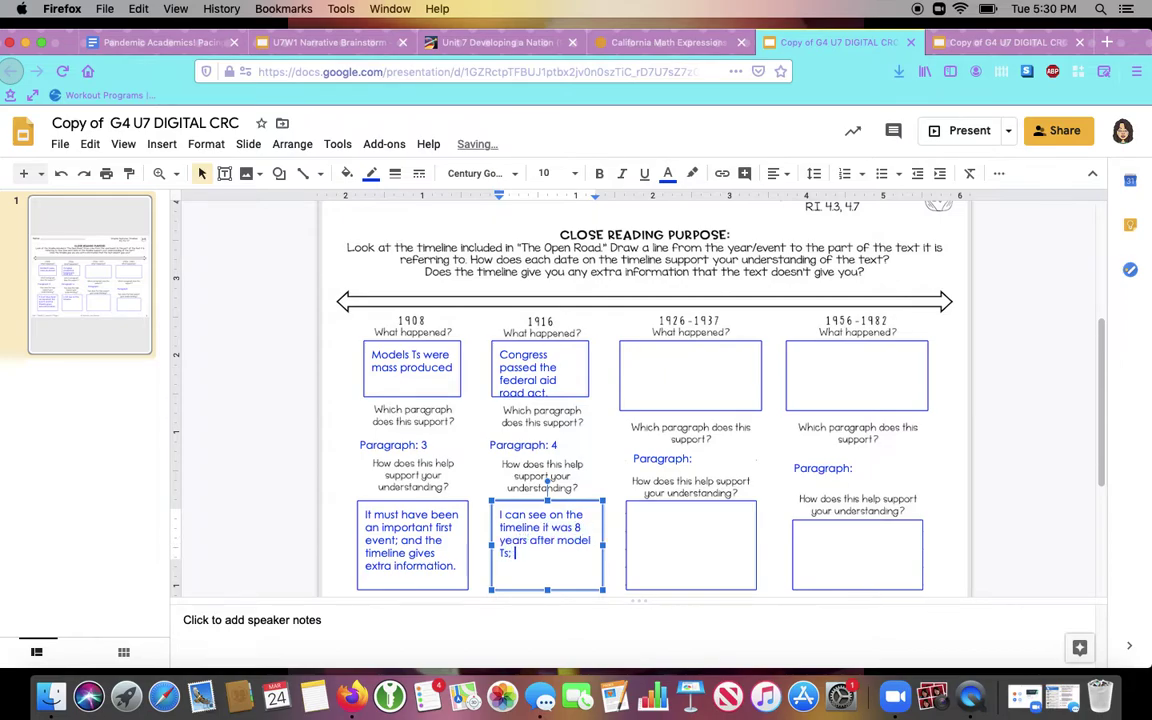
text(so many people )
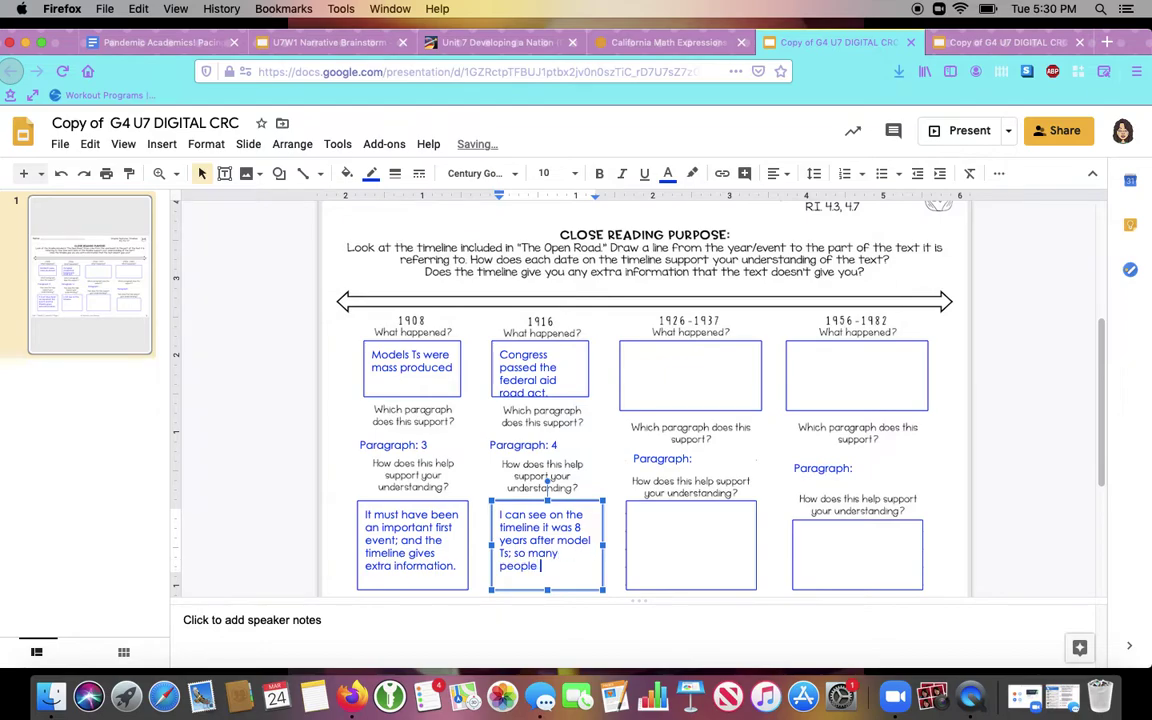
text(had cars now and)
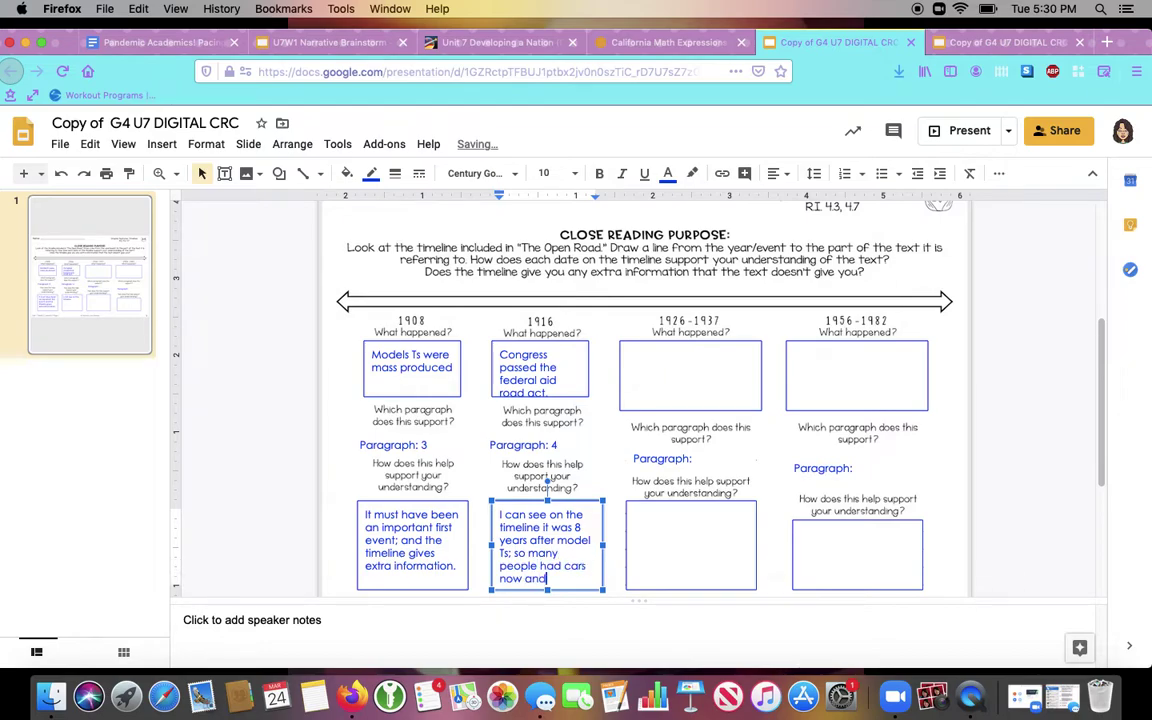
text( needed bet)
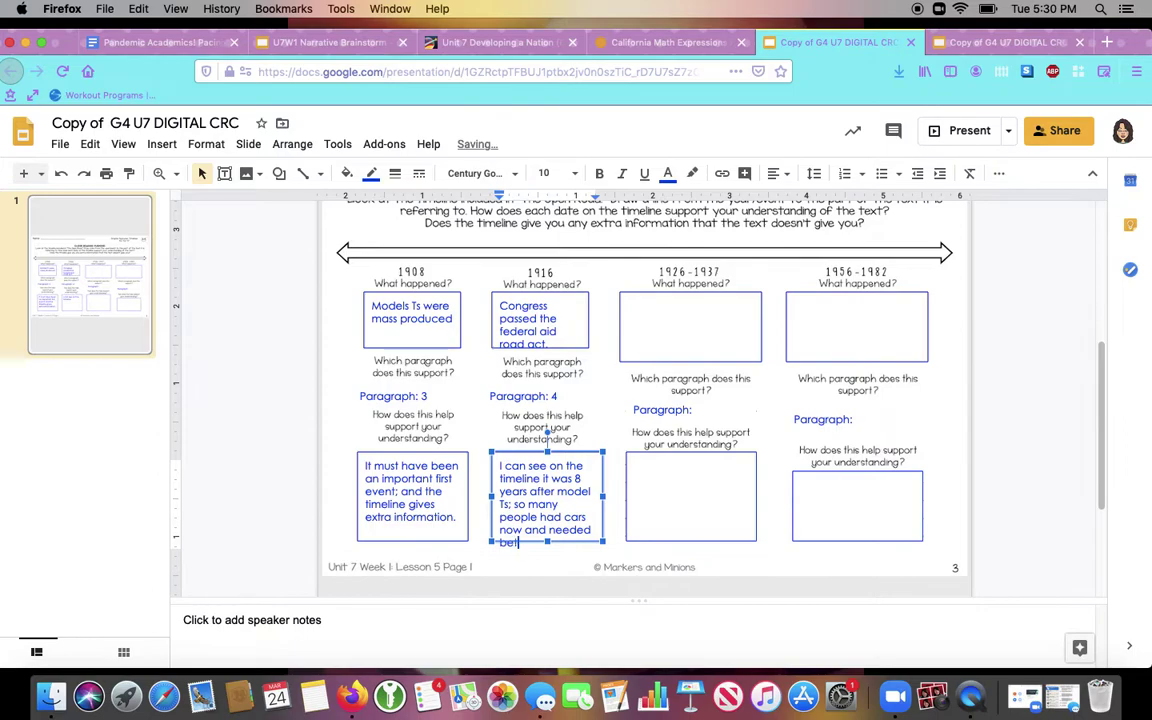
text(ter roads.)
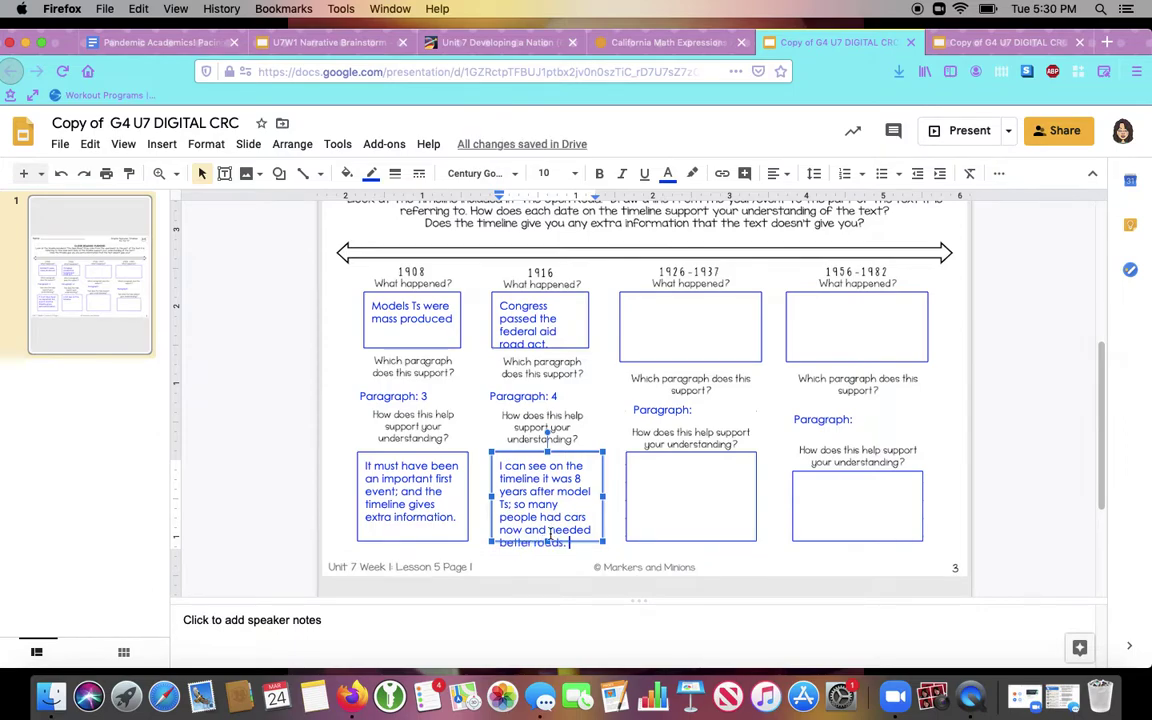
click(632, 560)
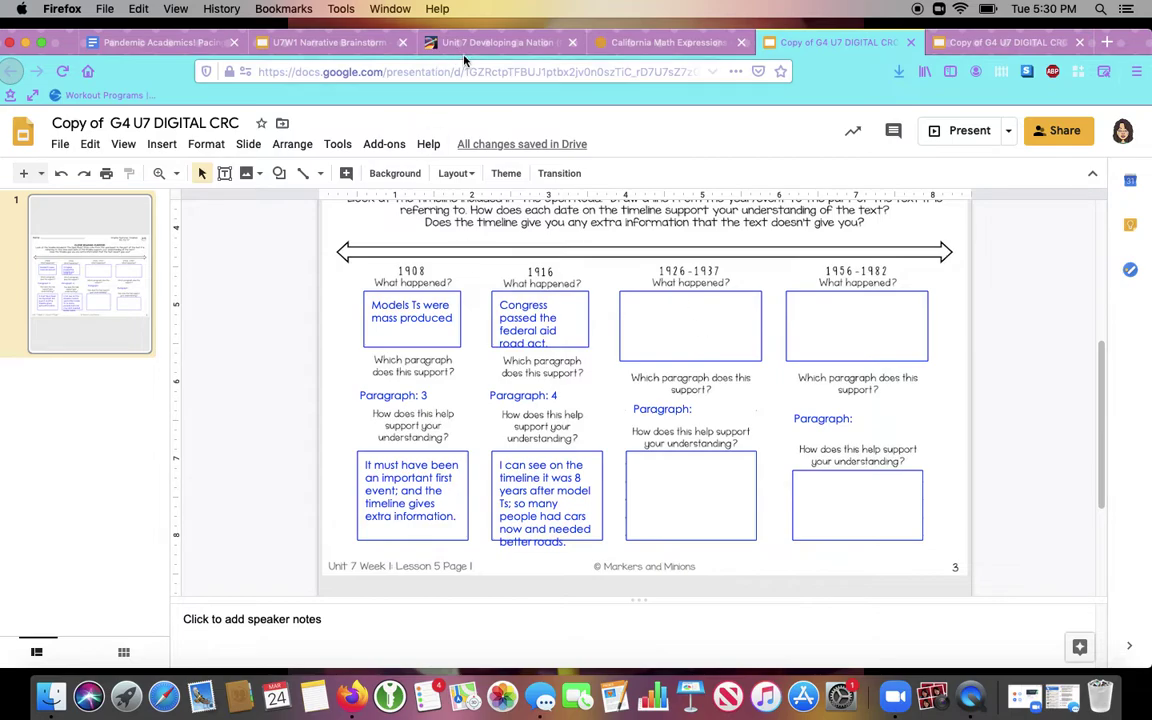
- Review the 1926 to 1982 events on the reading's timeline and the blank 1926-1937 and 1956-1982 columns of the worksheet
click(510, 44)
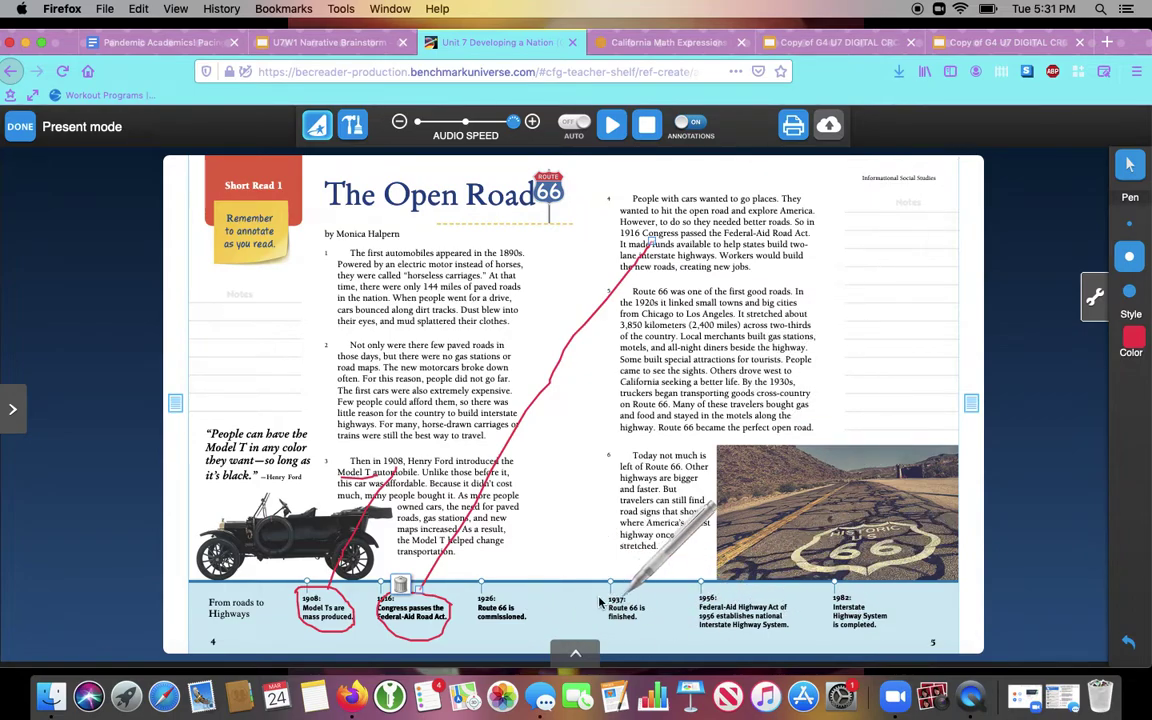
click(848, 45)
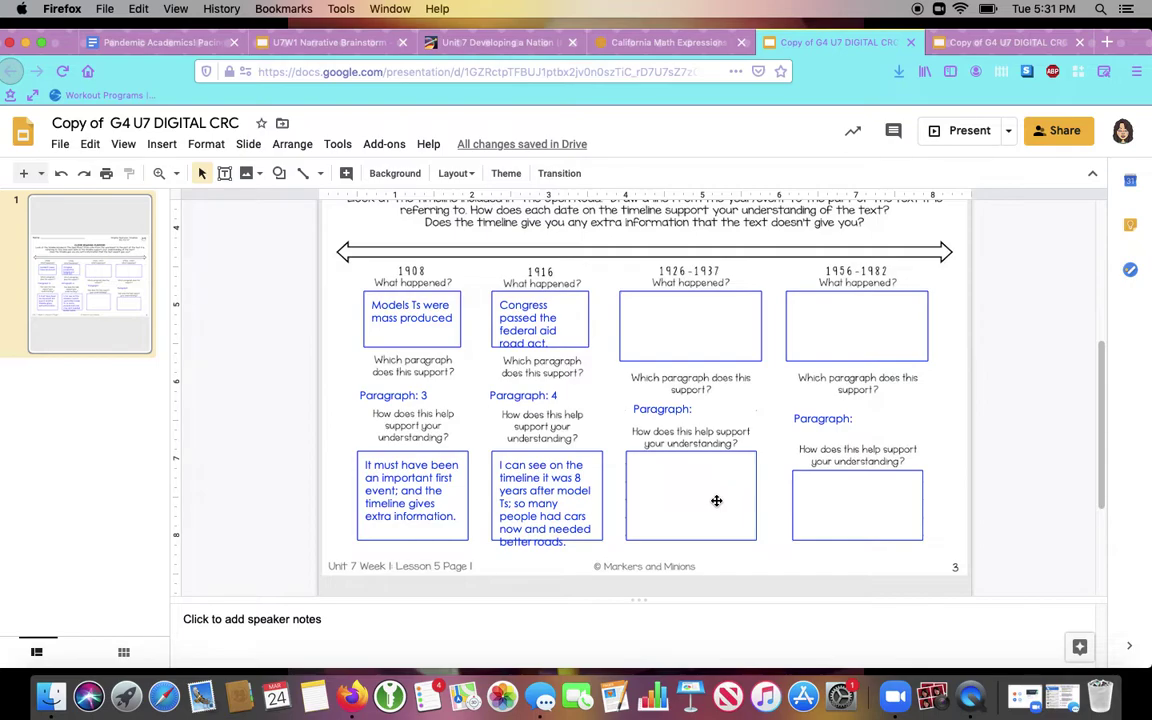
scroll(716, 500, up, 3)
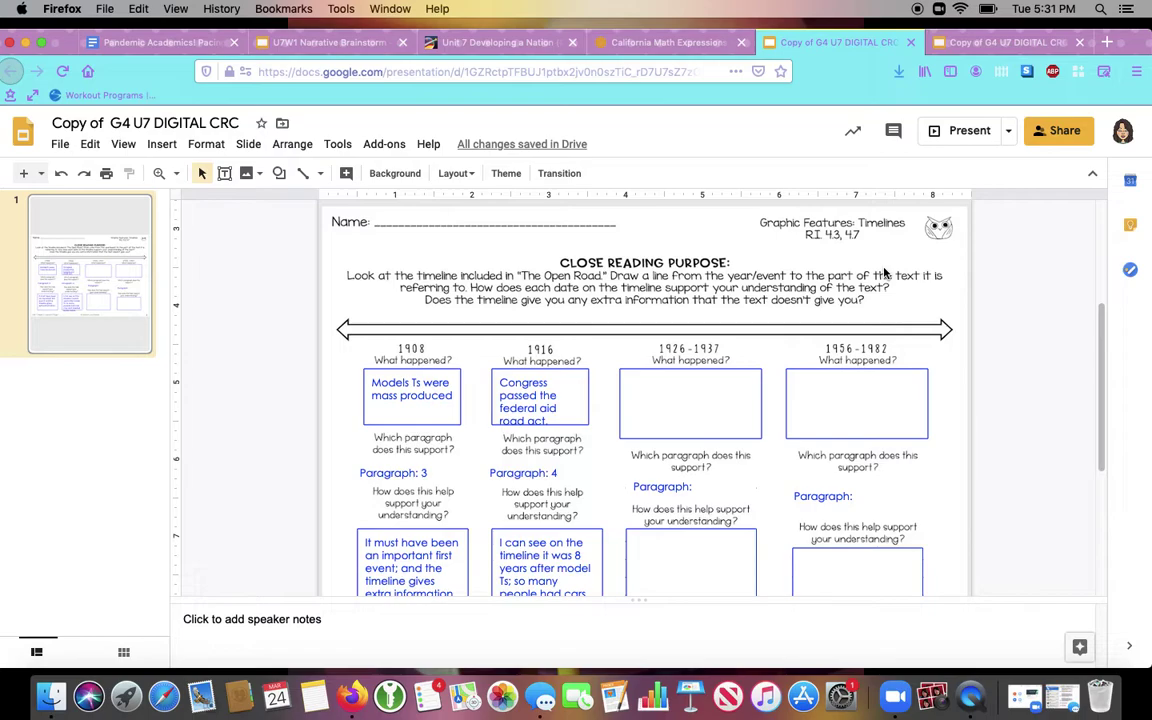
scroll(884, 271, up, 1)
scroll(884, 271, down, 1)
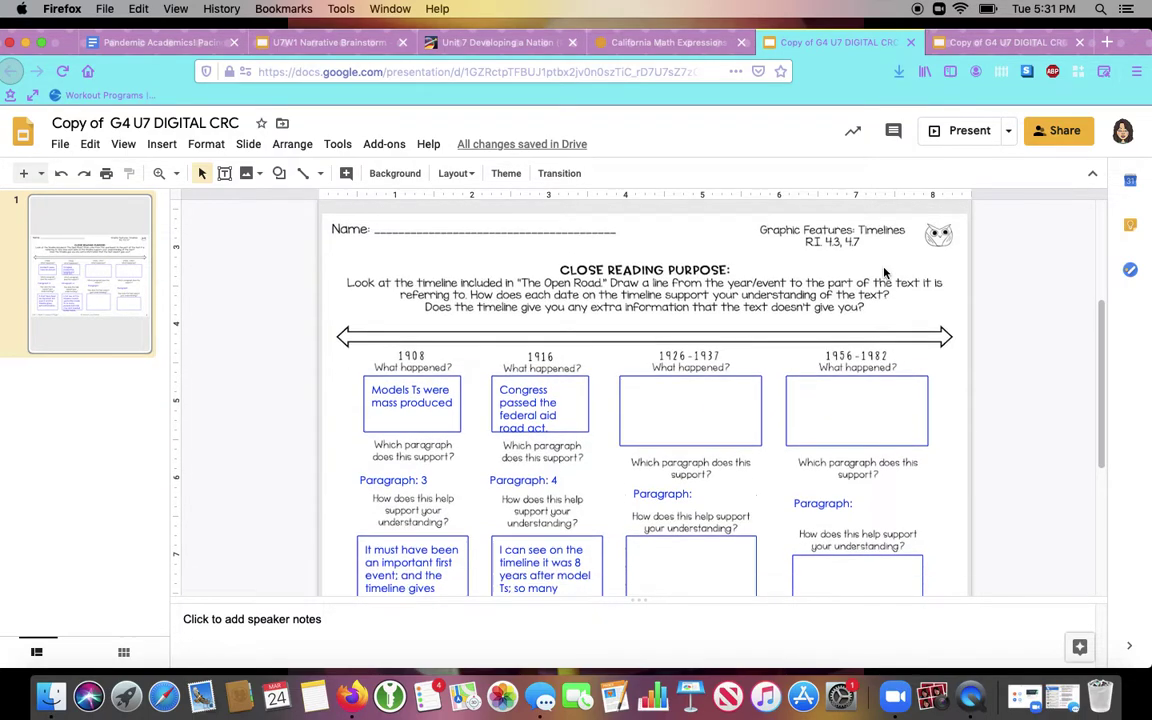